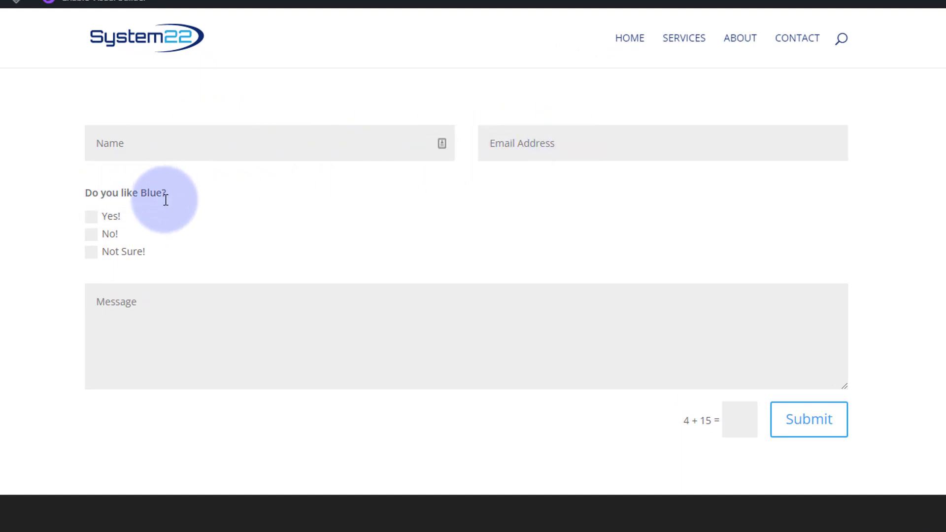
- Tick No! to reveal the 'Why don't you like Blue?' box, then tick Not Sure! to reveal the colour question
{"action": "left_click", "coordinate": [93, 218]}
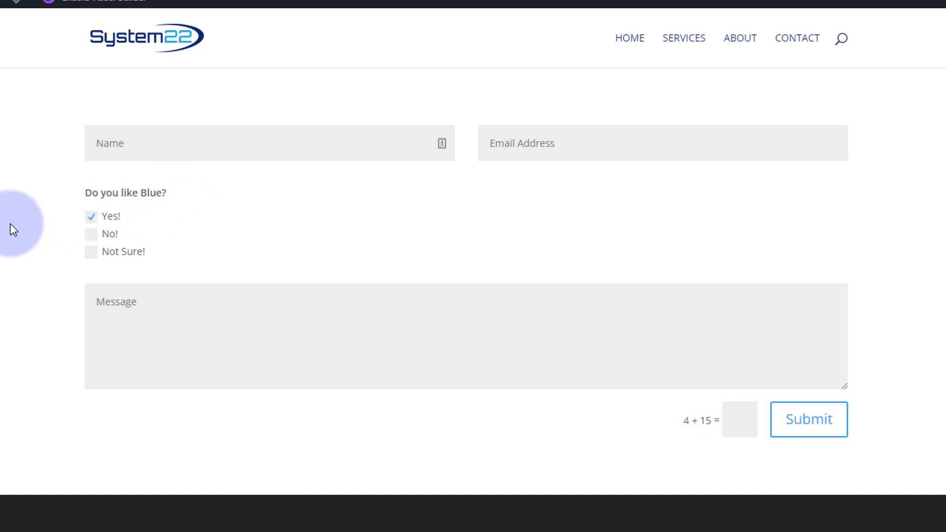
{"action": "left_click", "coordinate": [90, 235]}
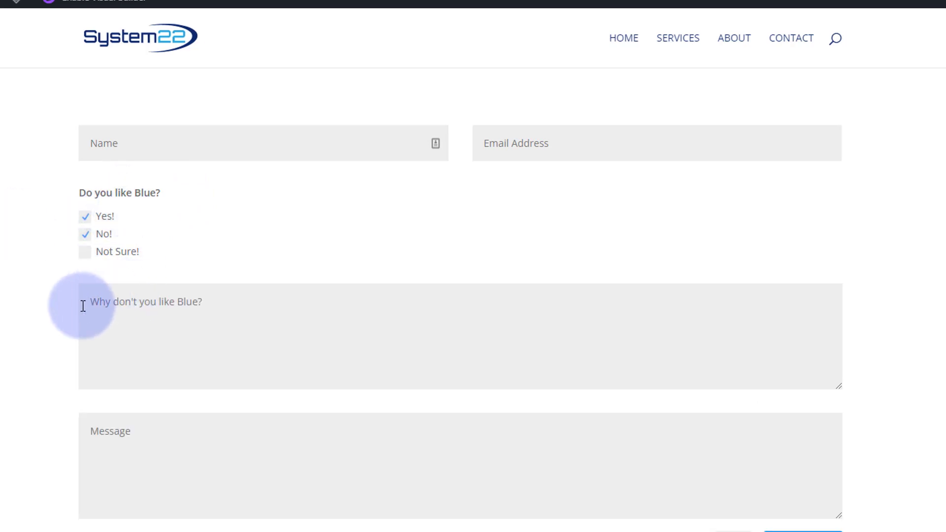
{"action": "left_click", "coordinate": [88, 235]}
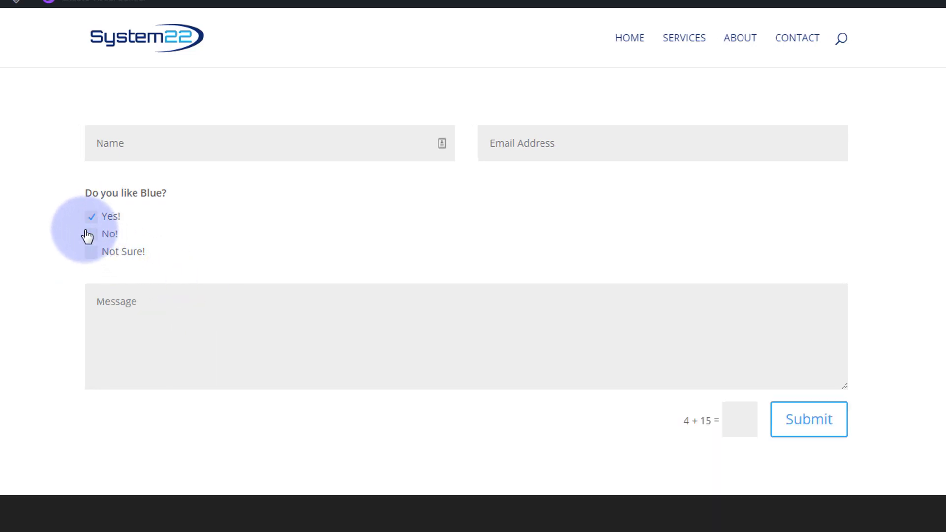
{"action": "left_click", "coordinate": [90, 217]}
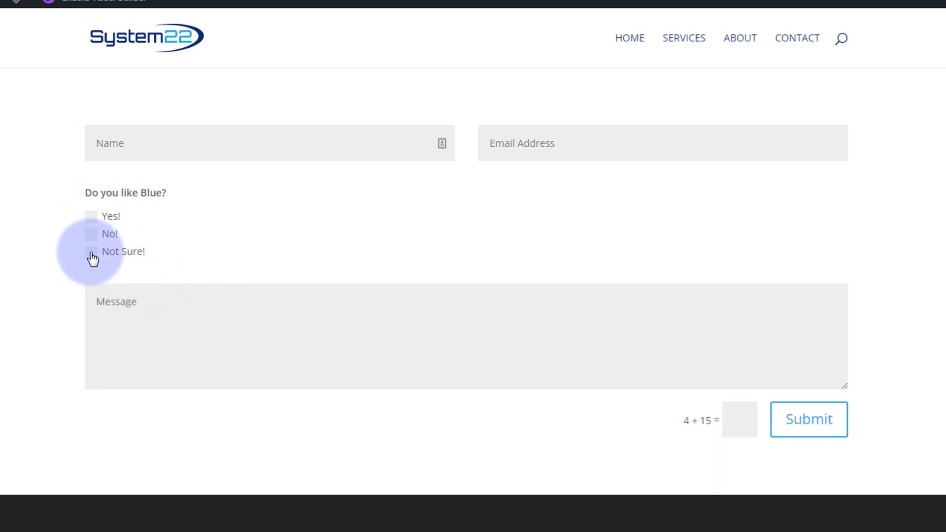
{"action": "left_click", "coordinate": [91, 253]}
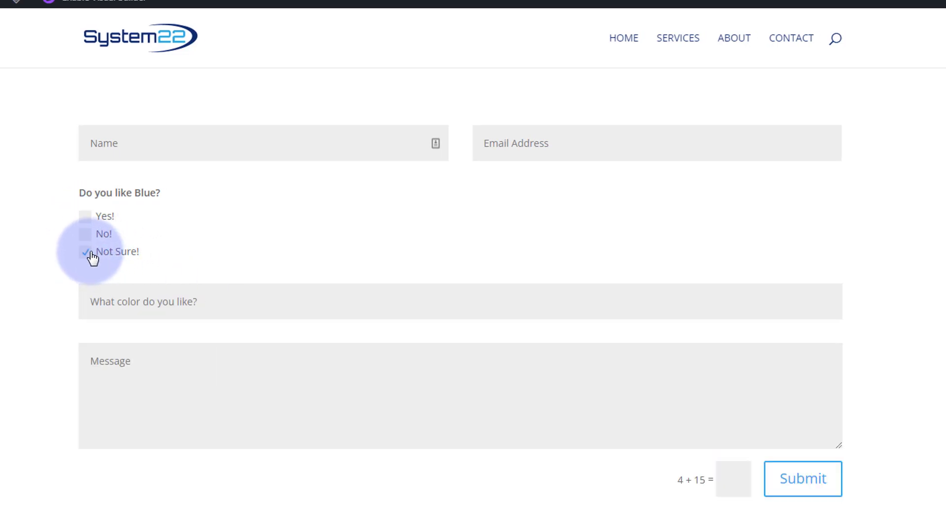
{"action": "mouse_move", "coordinate": [89, 303]}
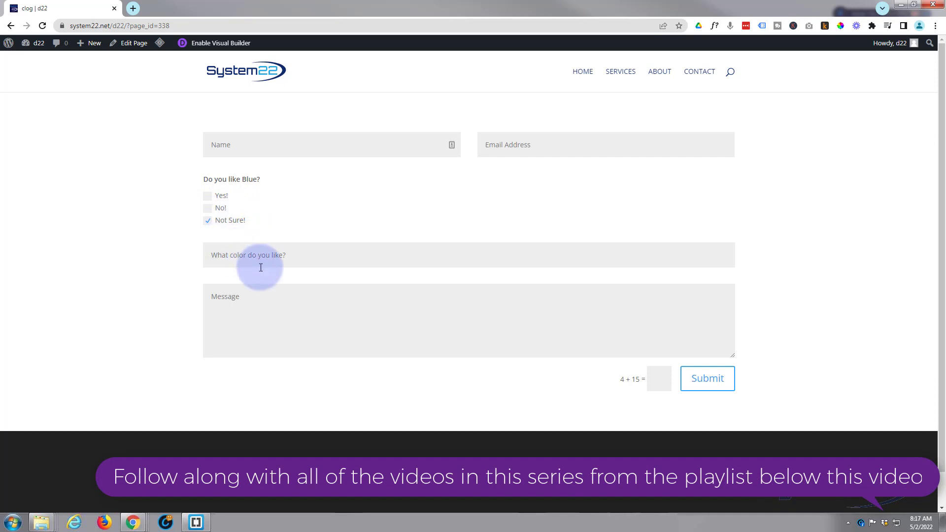
- Untick Not Sure!, then delete the existing contact form module in the Visual Builder
{"action": "left_click", "coordinate": [210, 225]}
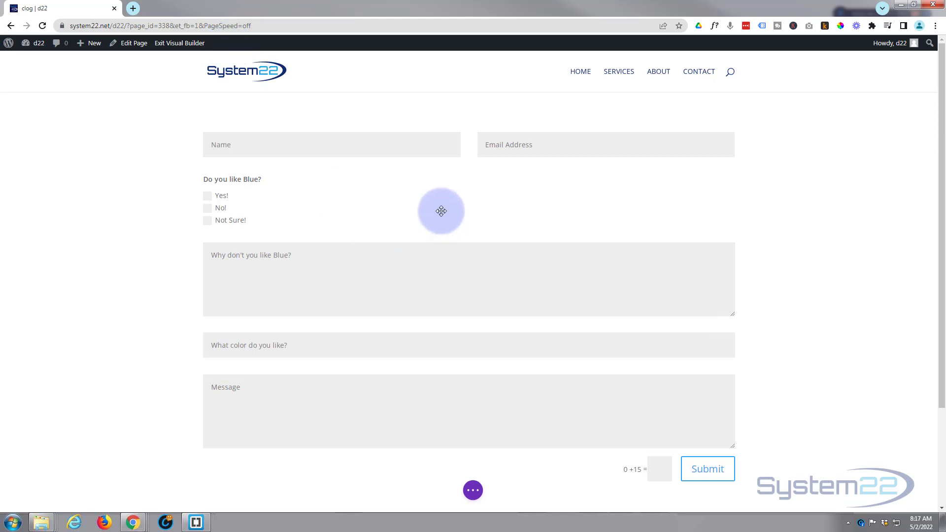
{"action": "mouse_move", "coordinate": [440, 212]}
{"action": "left_click", "coordinate": [492, 161]}
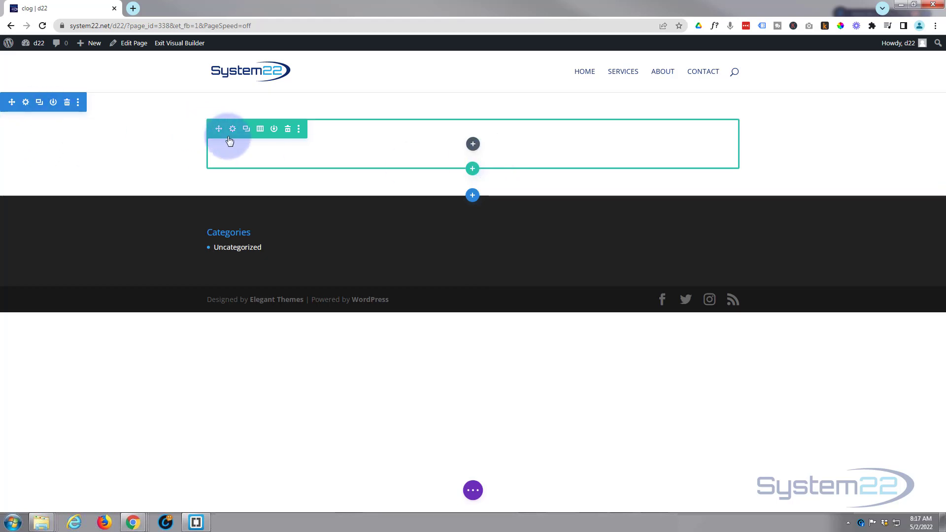
- Insert a Contact Form module into the empty row and add a new blank field to it
{"action": "left_click", "coordinate": [474, 144]}
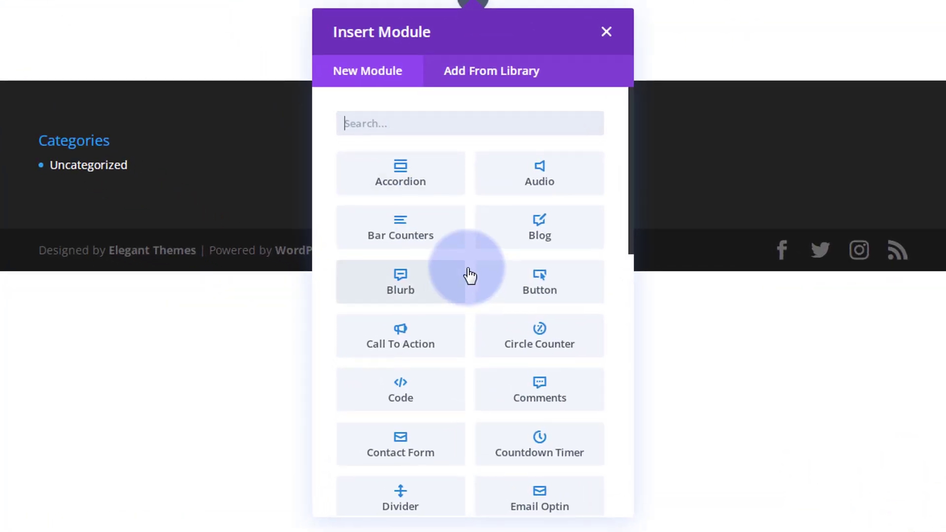
{"action": "scroll", "coordinate": [468, 301], "scroll_direction": "down", "scroll_amount": 1}
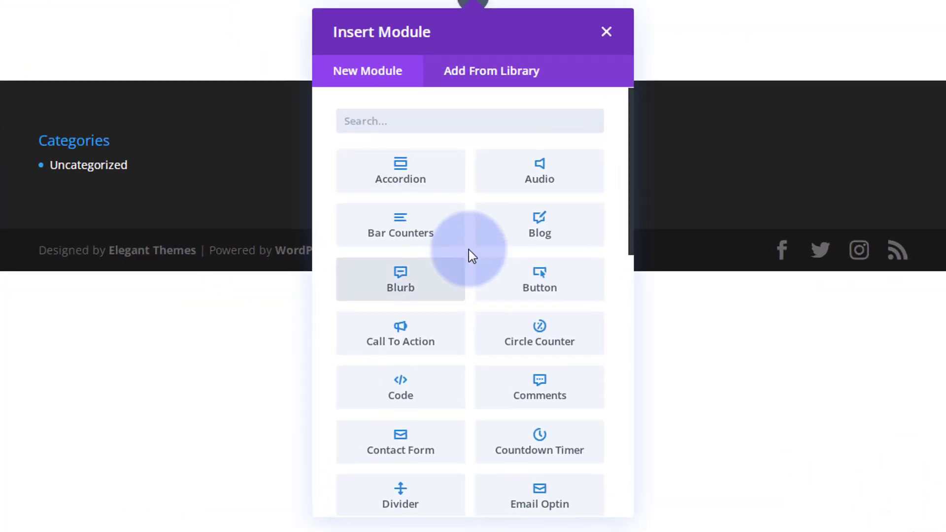
{"action": "scroll", "coordinate": [469, 249], "scroll_direction": "down", "scroll_amount": 10}
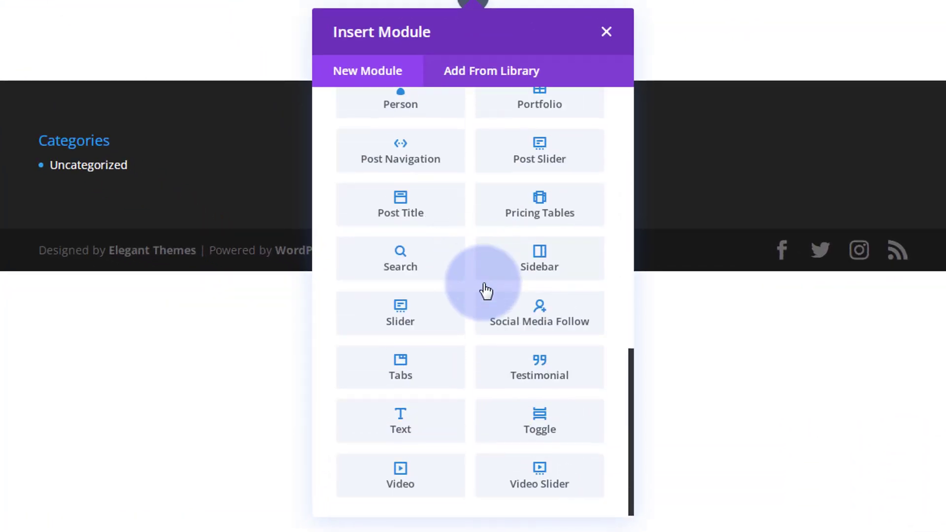
{"action": "scroll", "coordinate": [486, 313], "scroll_direction": "up", "scroll_amount": 3}
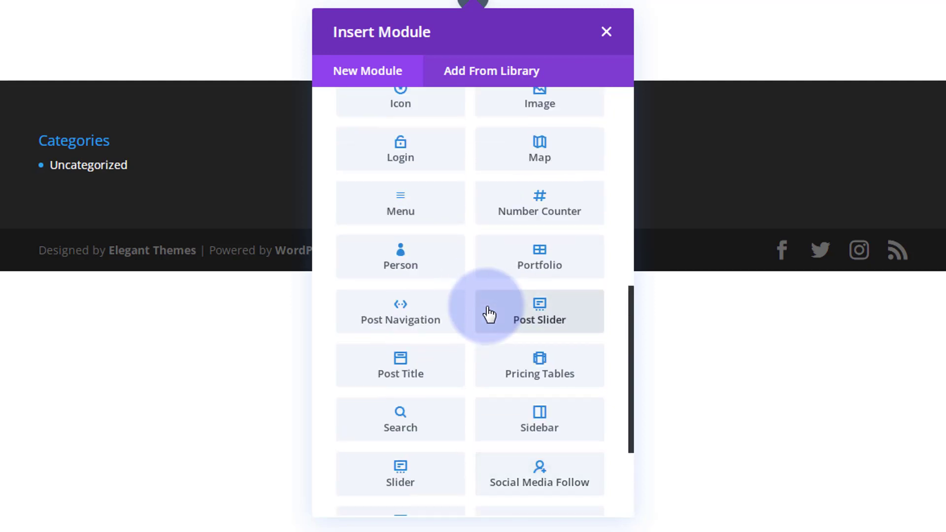
{"action": "scroll", "coordinate": [489, 314], "scroll_direction": "up", "scroll_amount": 4}
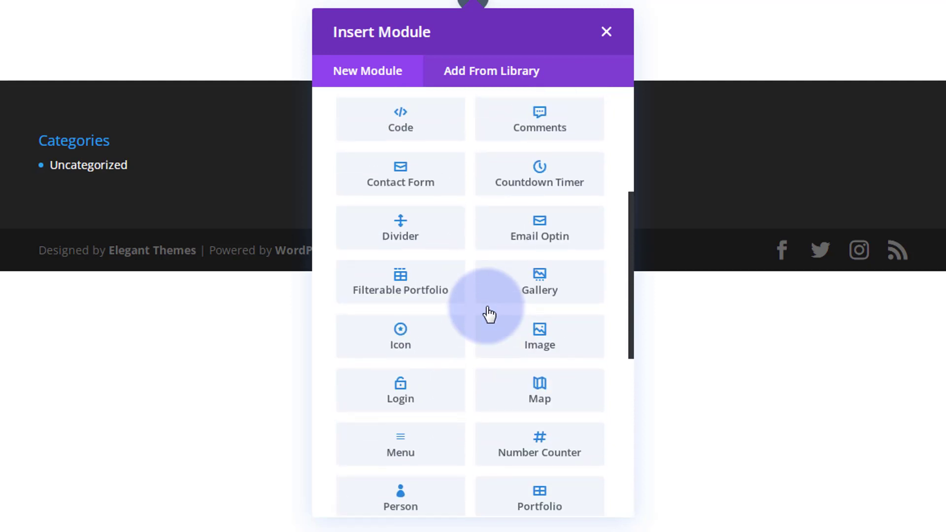
{"action": "scroll", "coordinate": [489, 313], "scroll_direction": "up", "scroll_amount": 3}
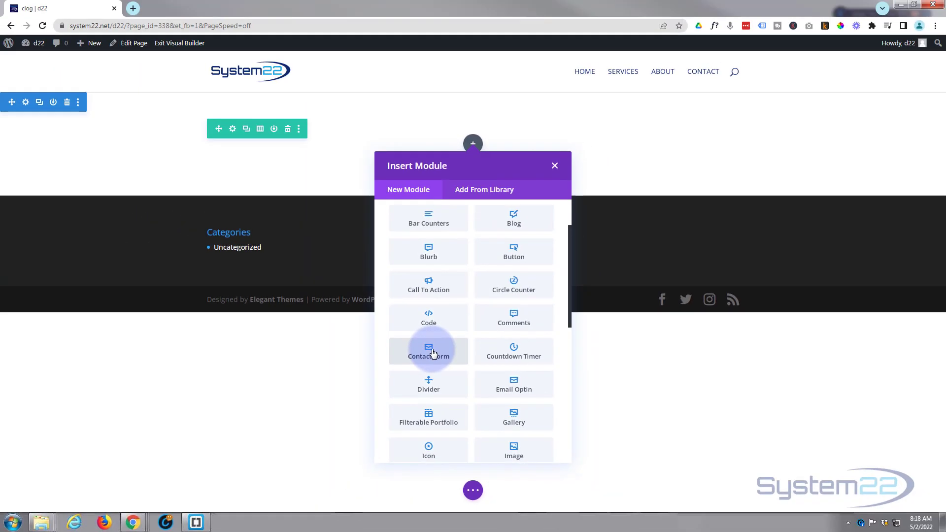
{"action": "left_click", "coordinate": [429, 351]}
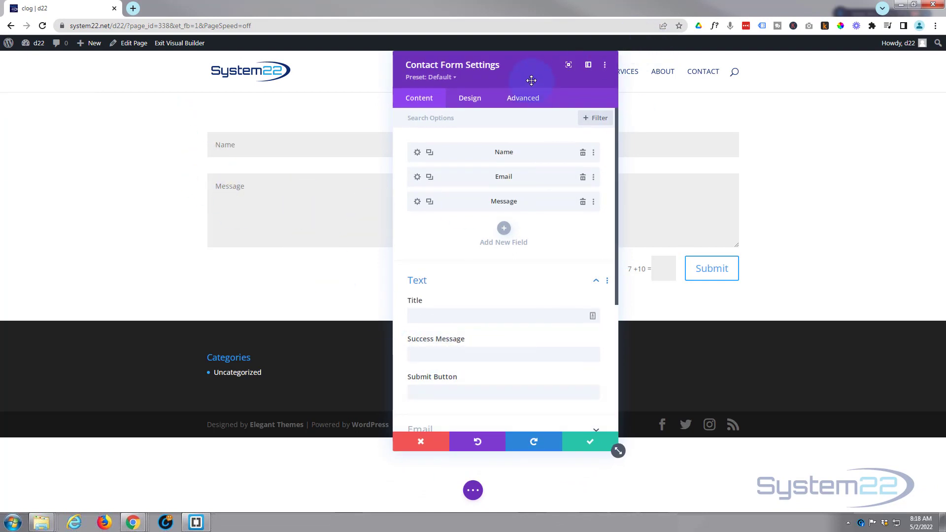
{"action": "left_click_drag", "start_coordinate": [531, 81], "coordinate": [498, 112]}
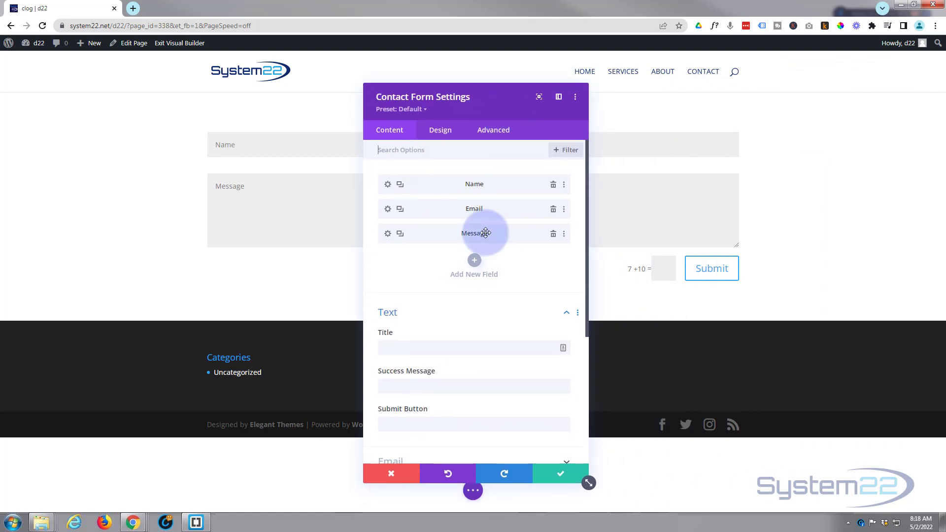
{"action": "left_click", "coordinate": [474, 262]}
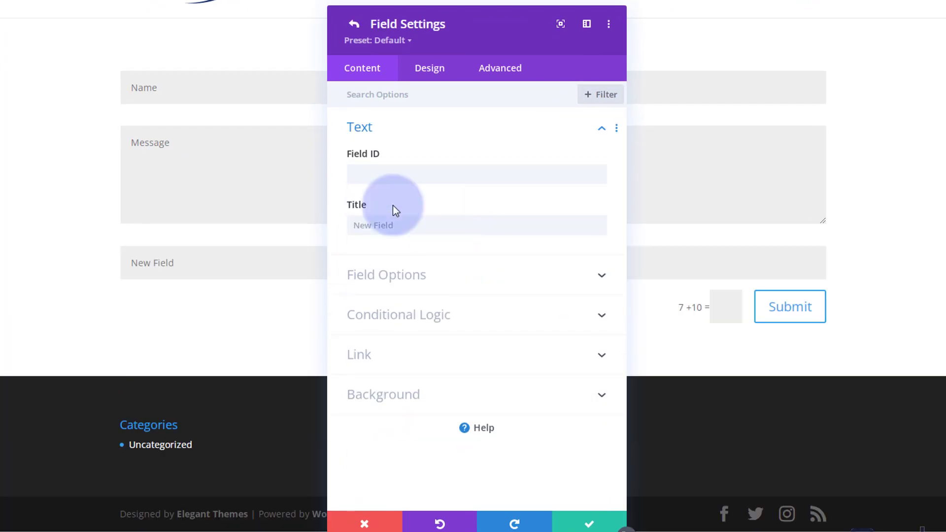
- Set the new field's Field ID and Title to 'Do you like blue?'
{"action": "left_click", "coordinate": [370, 177]}
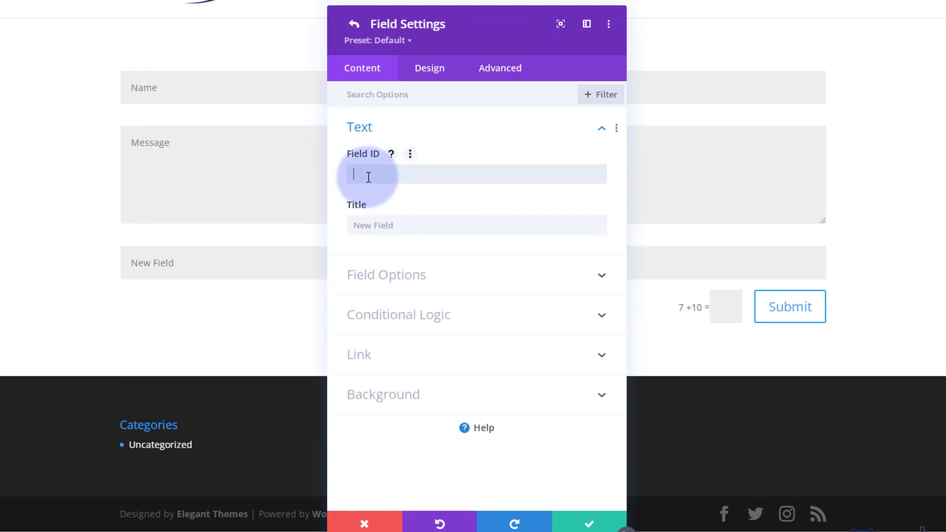
{"action": "type", "text": "do"}
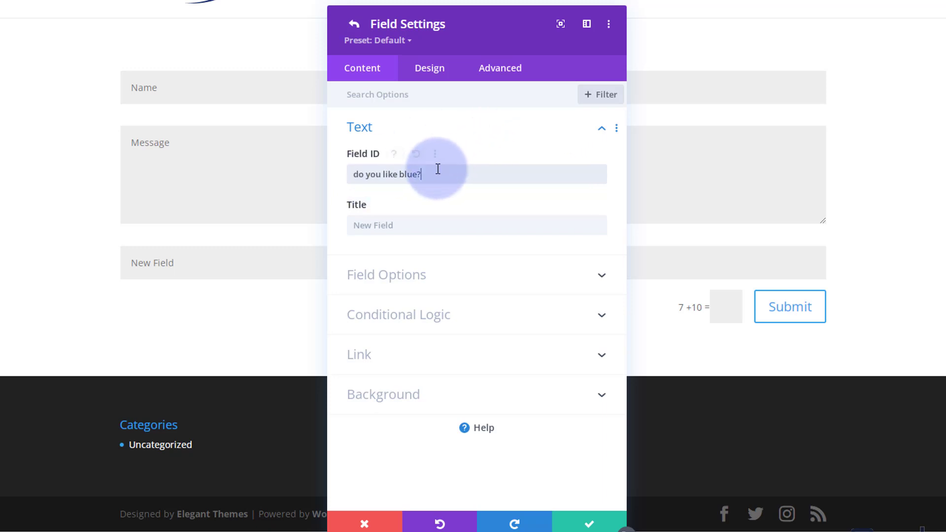
{"action": "left_click_drag", "start_coordinate": [437, 170], "coordinate": [333, 182]}
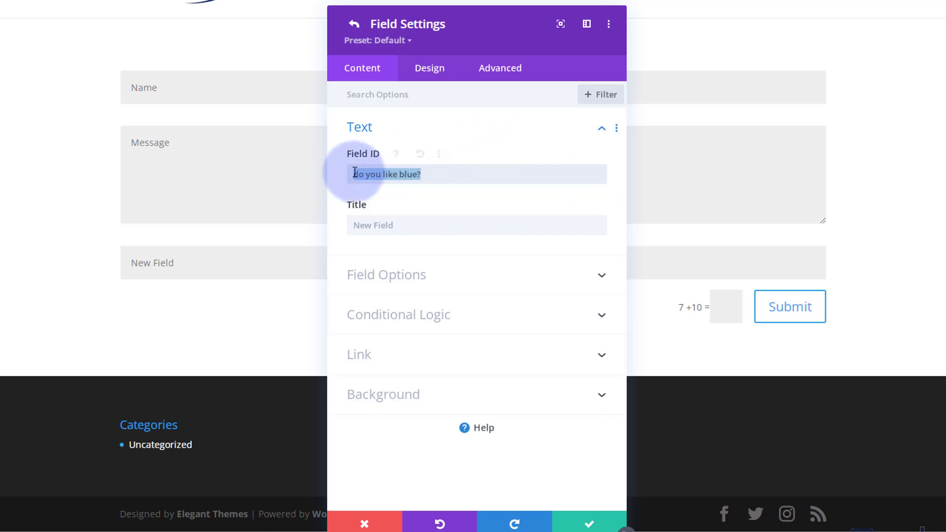
{"action": "left_click_drag", "start_coordinate": [359, 174], "coordinate": [338, 178]}
{"action": "type", "text": "D"}
{"action": "left_click", "coordinate": [408, 169]}
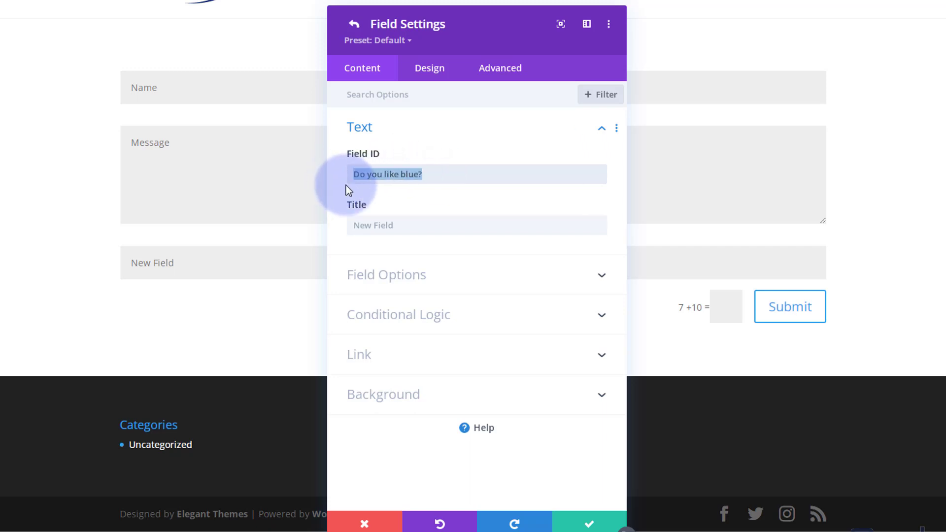
{"action": "left_click", "coordinate": [364, 226]}
{"action": "type", "text": "Do you like blue?"}
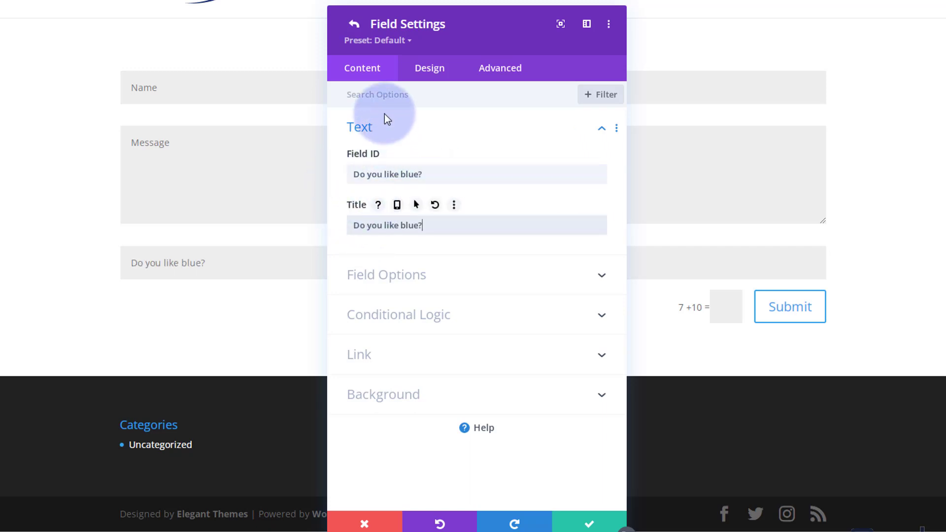
{"action": "left_click_drag", "start_coordinate": [537, 36], "coordinate": [785, 6]}
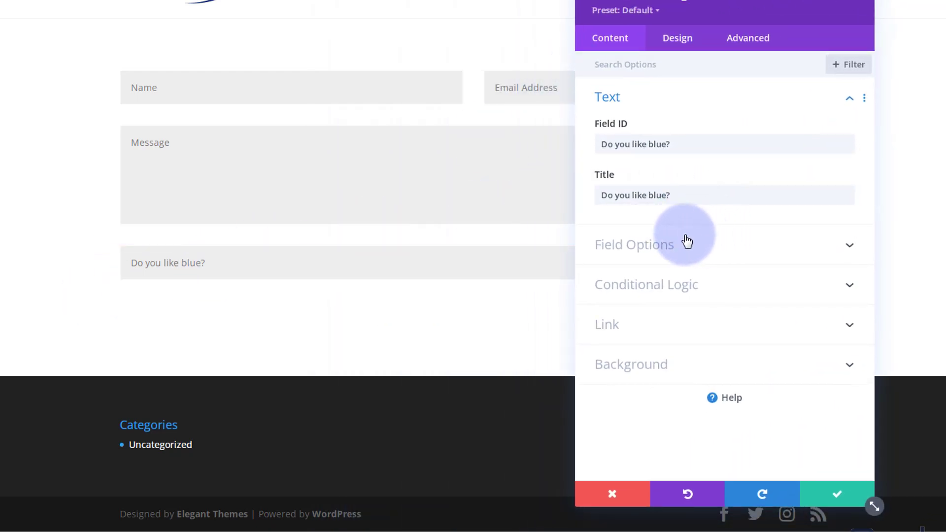
- Make the field a Checkboxes type with the answers Yes!, No! and Not Sure!
{"action": "left_click", "coordinate": [716, 253]}
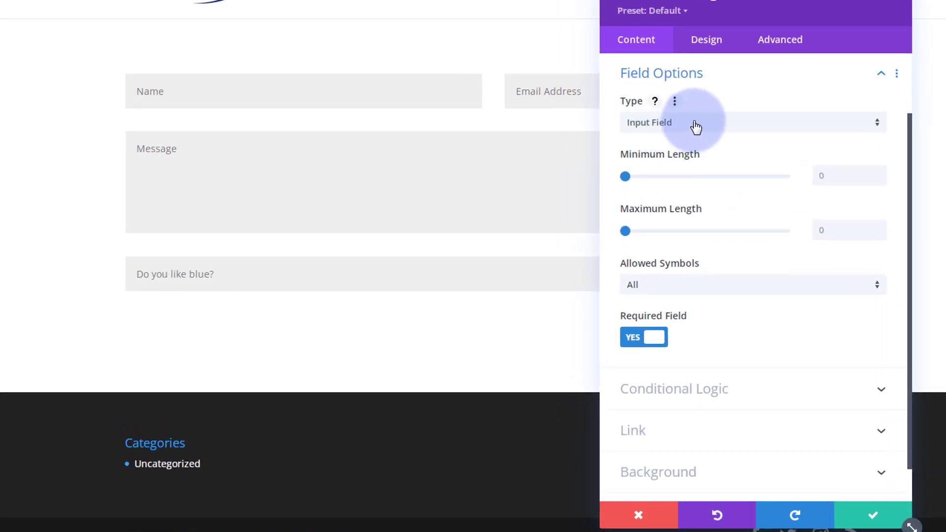
{"action": "left_click", "coordinate": [696, 127]}
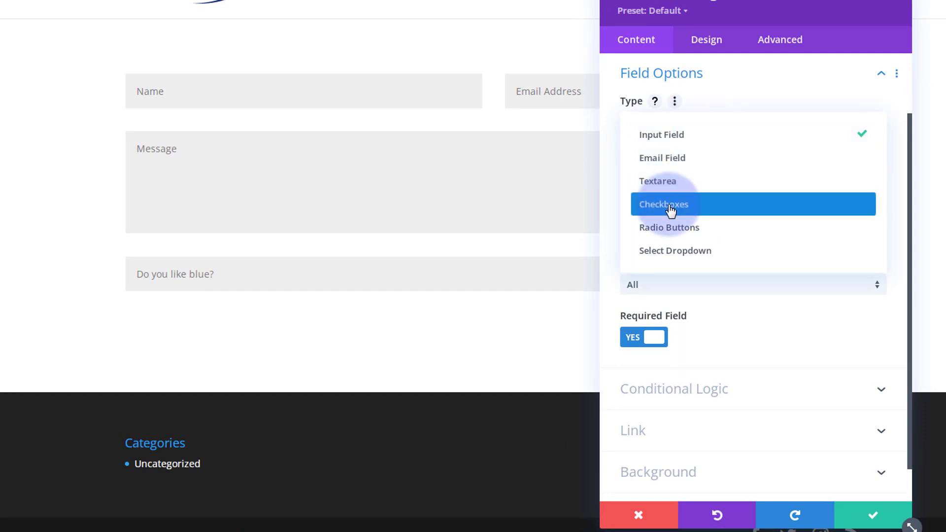
{"action": "left_click", "coordinate": [671, 210]}
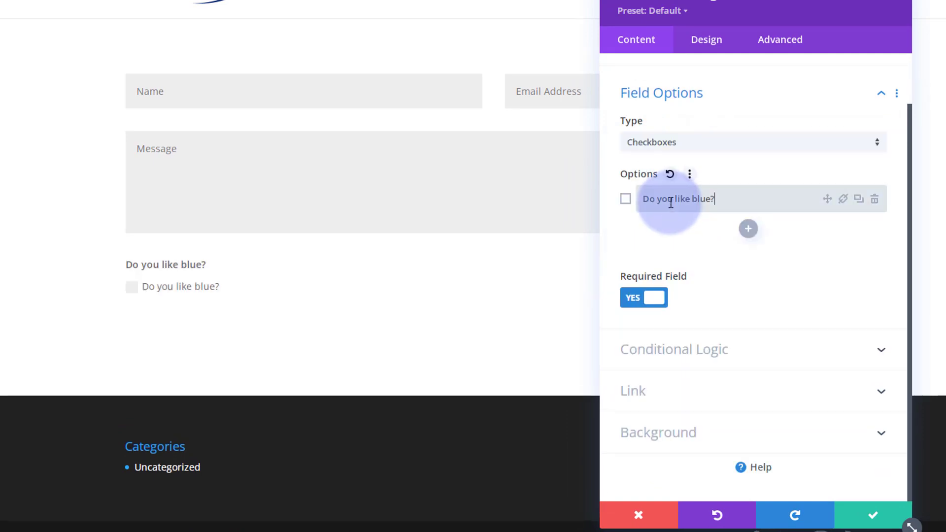
{"action": "key", "text": "BackSpace"}
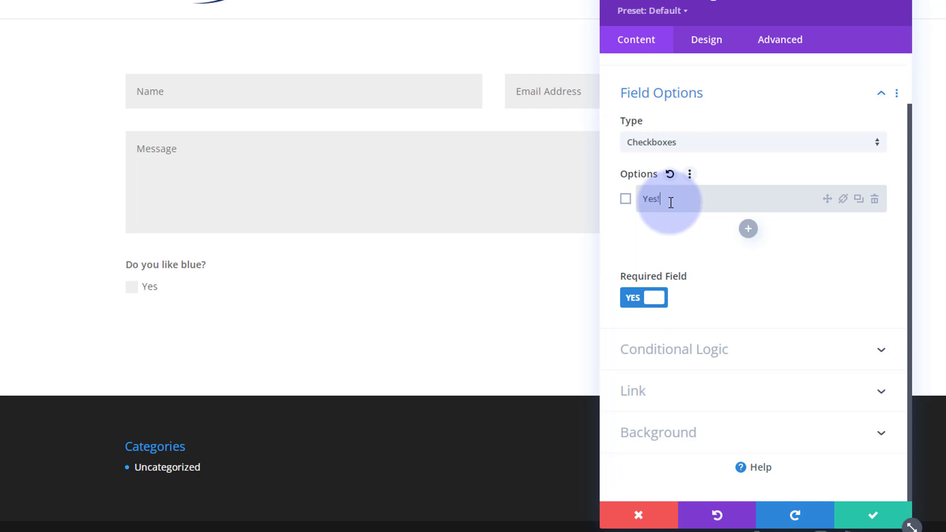
{"action": "left_click", "coordinate": [748, 228]}
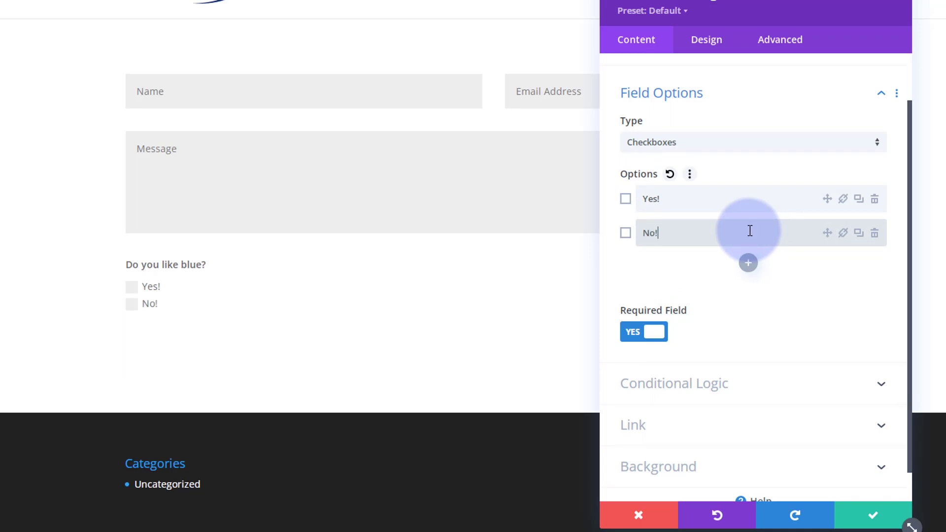
{"action": "left_click", "coordinate": [748, 262]}
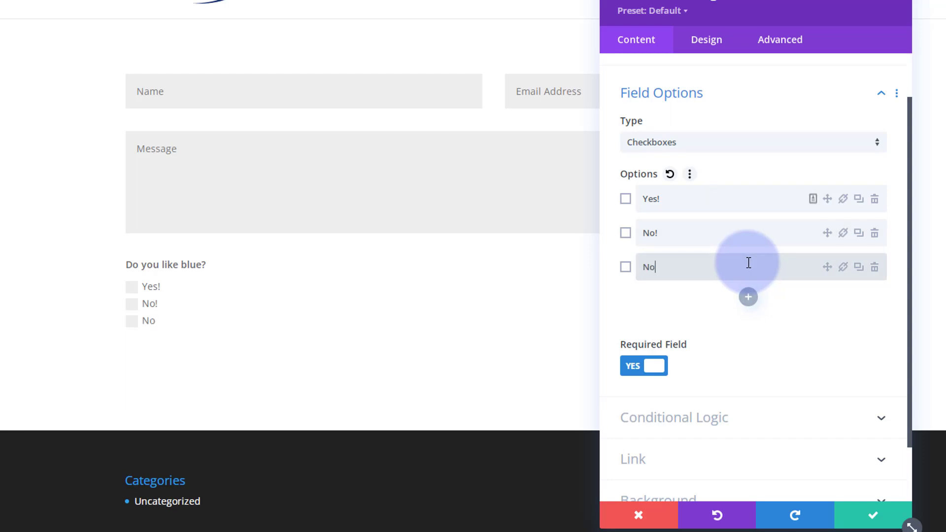
{"action": "type", "text": "Not Sure!"}
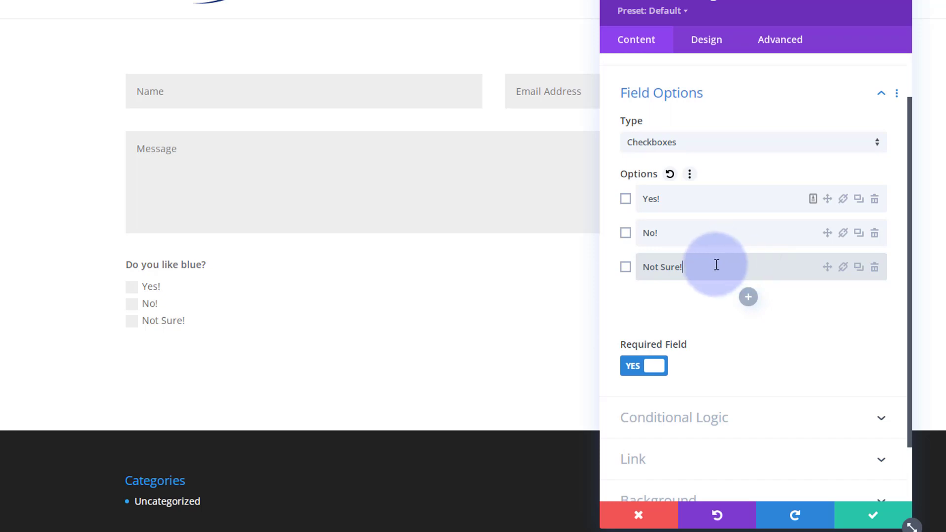
- Save the question and drag Do_you_like_blue? above Message in the field list
{"action": "left_click", "coordinate": [866, 519]}
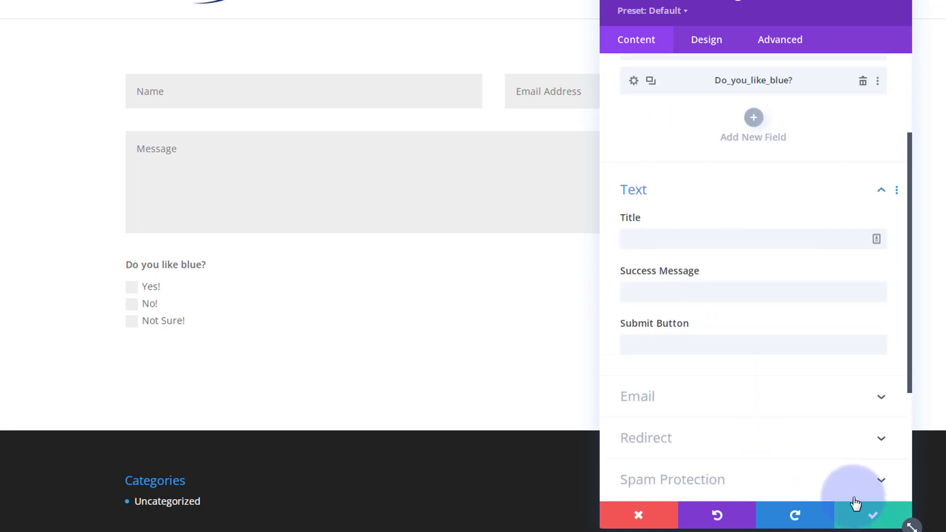
{"action": "scroll", "coordinate": [740, 345], "scroll_direction": "up", "scroll_amount": 3}
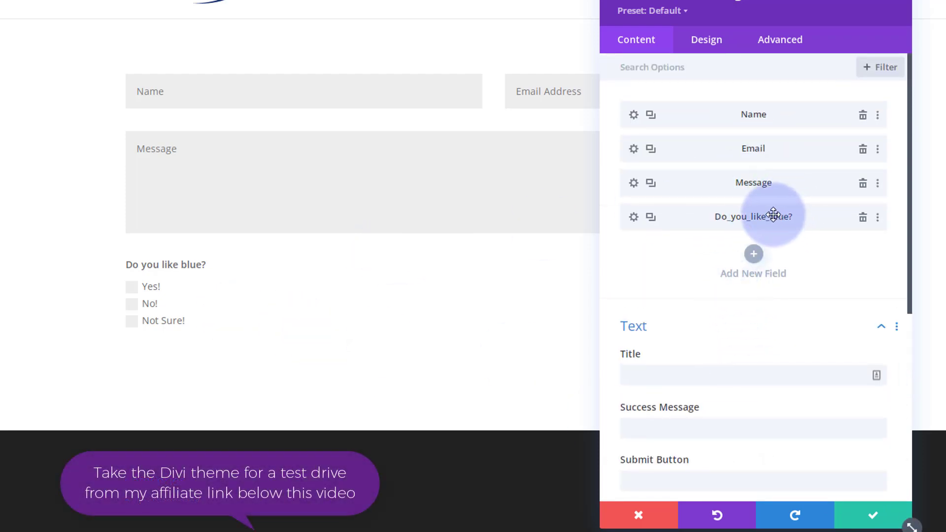
{"action": "left_click_drag", "start_coordinate": [776, 218], "coordinate": [772, 172]}
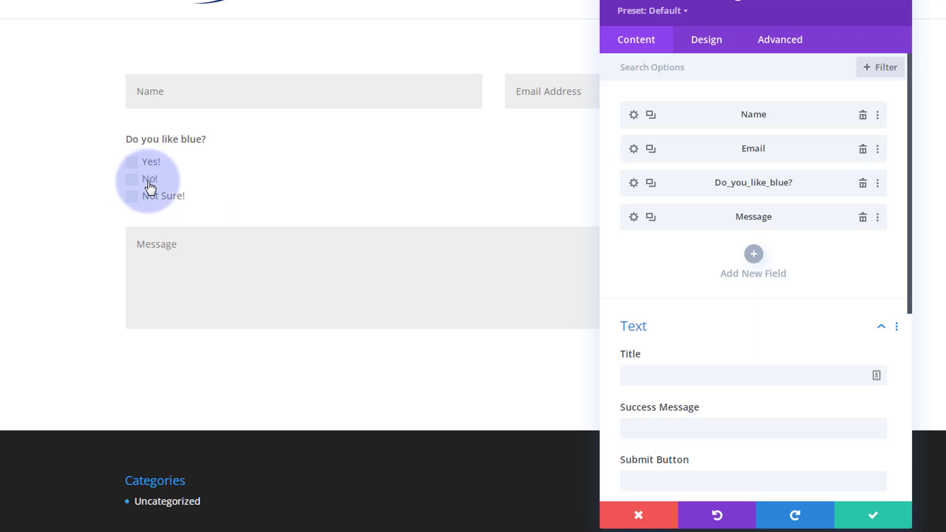
- Add a new field whose Field ID and Title are both 'Why don't you like blue?'
{"action": "left_click", "coordinate": [754, 256]}
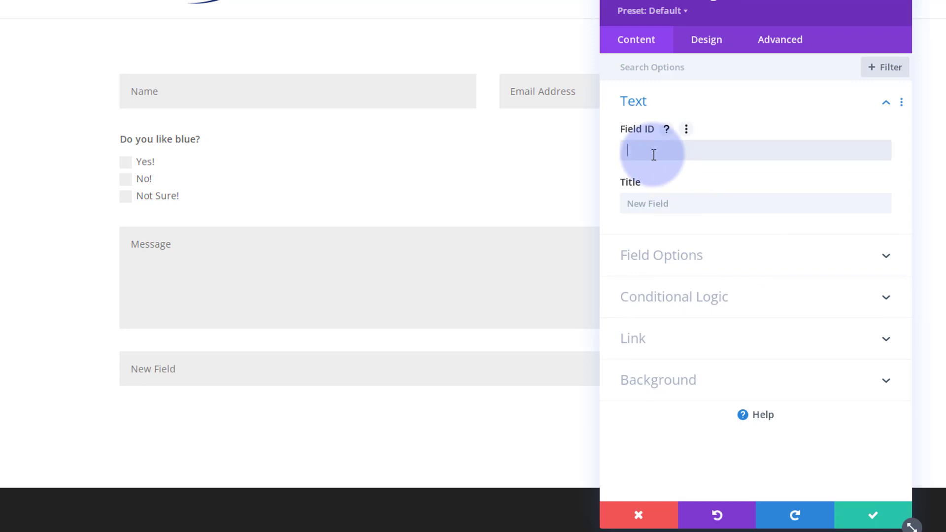
{"action": "type", "text": "Why don't you like blu"}
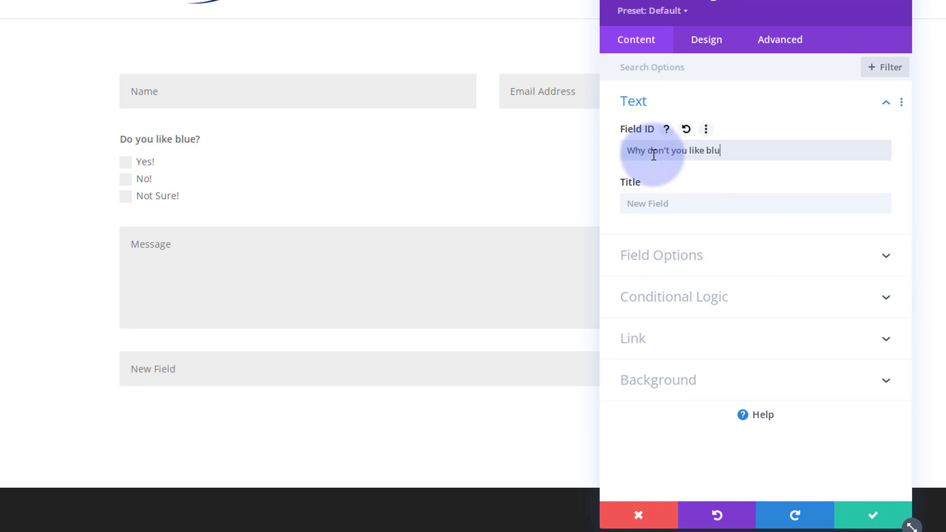
{"action": "type", "text": "e"}
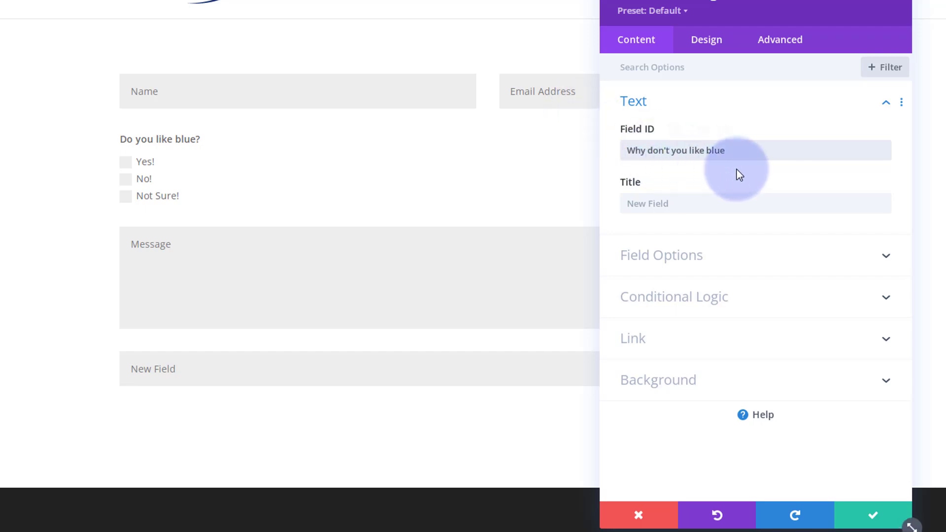
{"action": "type", "text": "?"}
{"action": "left_click_drag", "start_coordinate": [750, 152], "coordinate": [625, 163]}
{"action": "key", "text": "ctrl+c"}
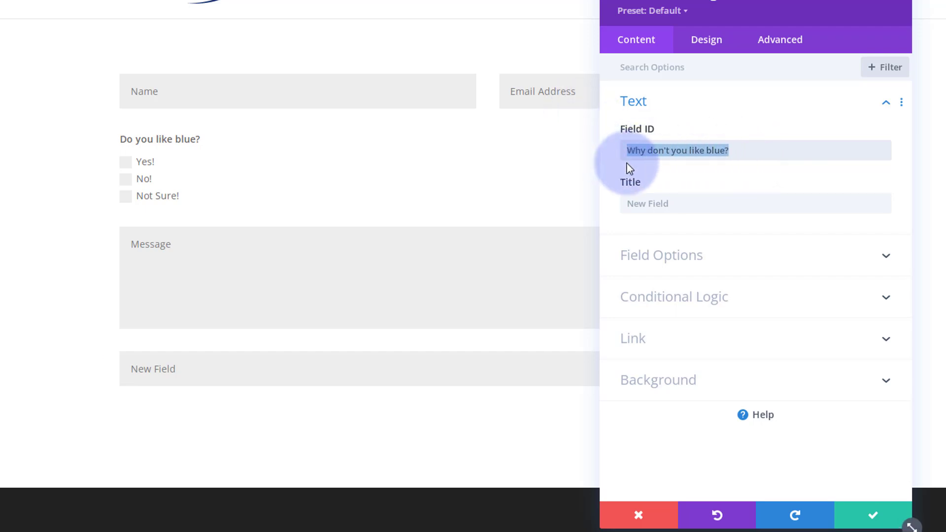
{"action": "left_click", "coordinate": [638, 203]}
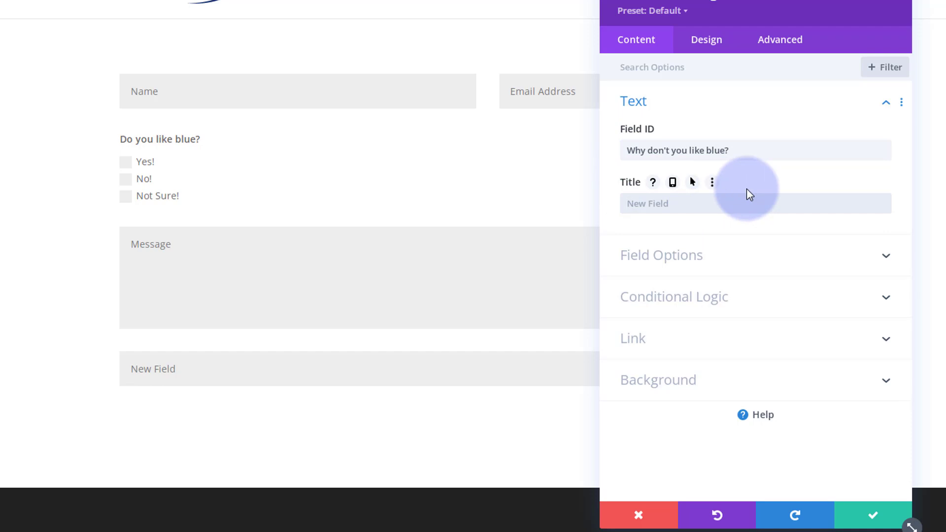
{"action": "key", "text": "ctrl+v"}
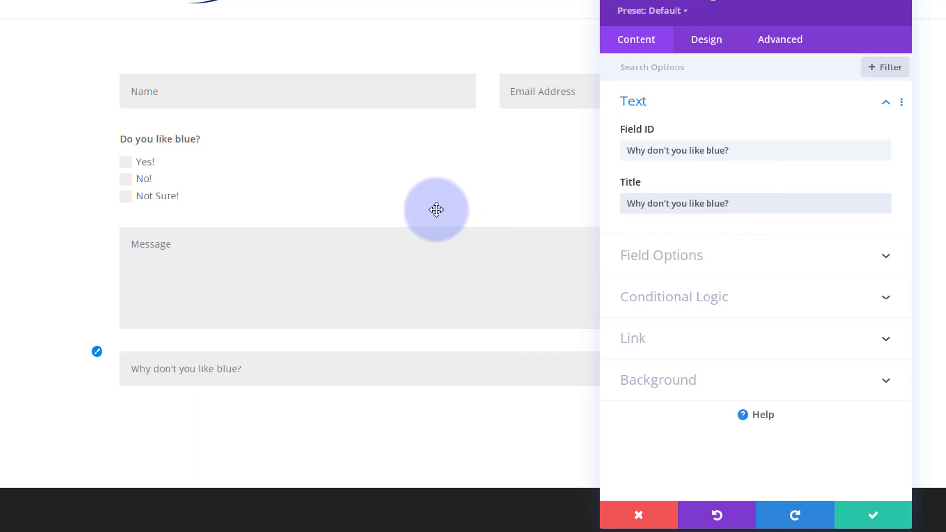
- Set the 'Why don't you like blue?' field to Textarea with Required Field NO, and save it
{"action": "left_click", "coordinate": [695, 256]}
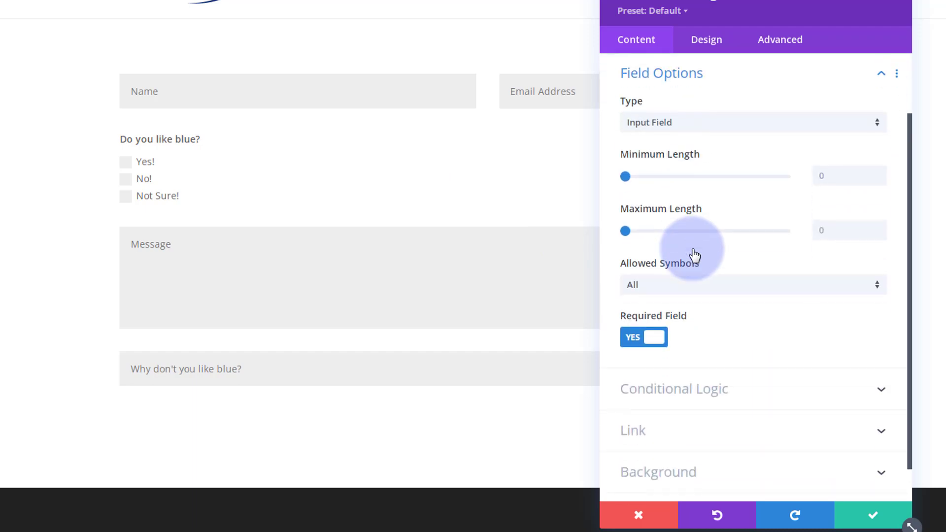
{"action": "left_click", "coordinate": [701, 131]}
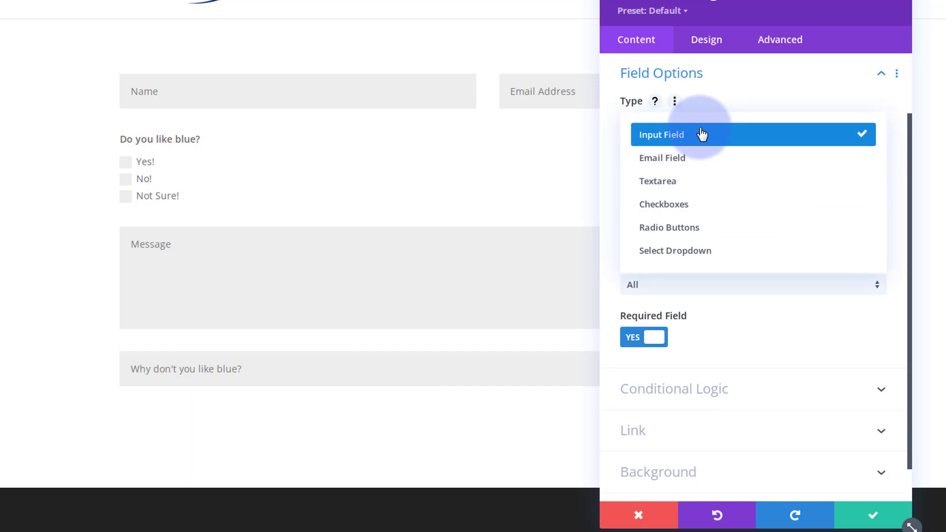
{"action": "left_click", "coordinate": [669, 188]}
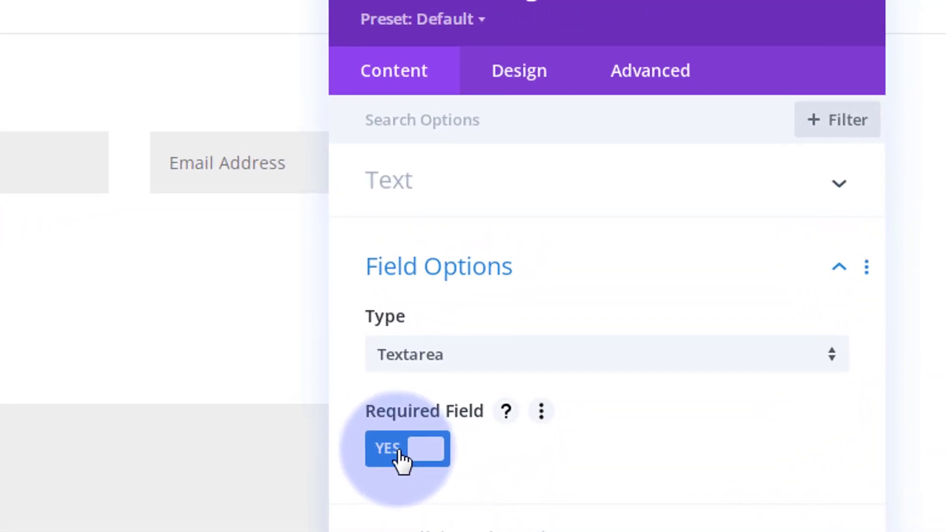
{"action": "left_click", "coordinate": [399, 452]}
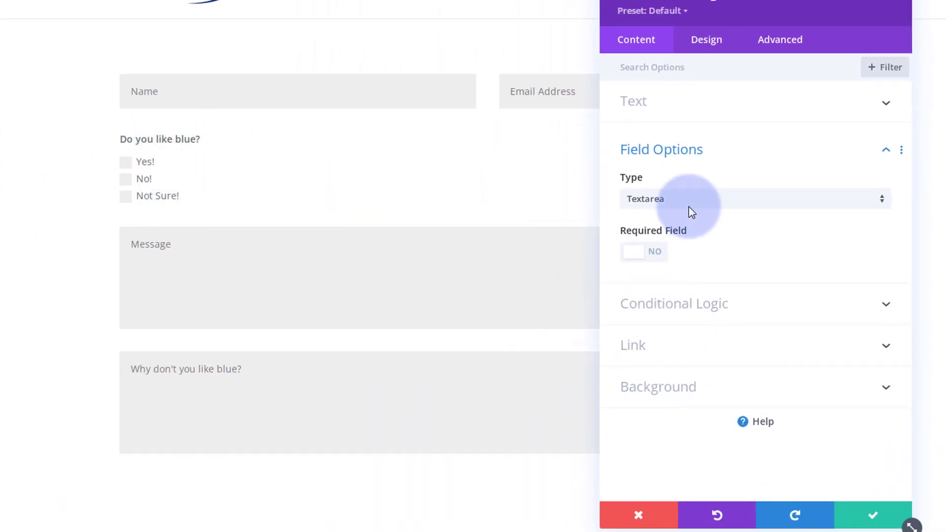
{"action": "mouse_move", "coordinate": [683, 189]}
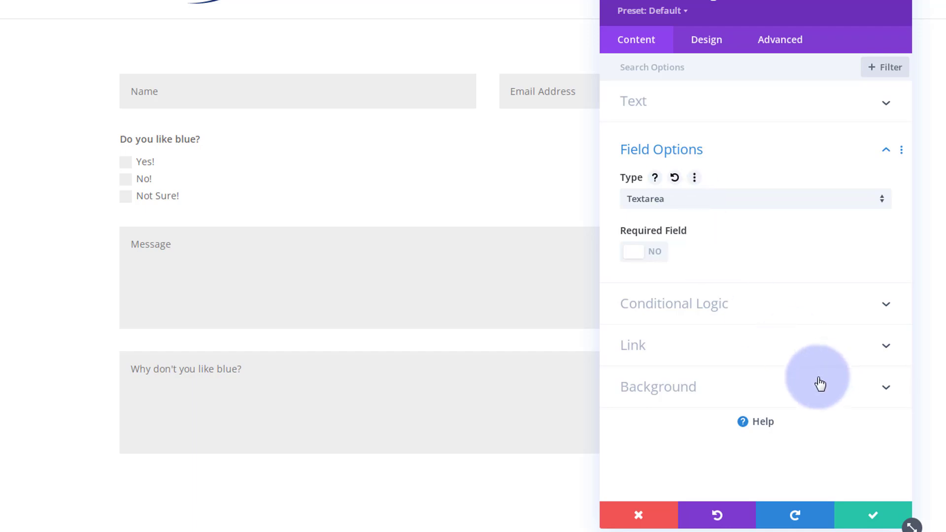
{"action": "left_click", "coordinate": [867, 517]}
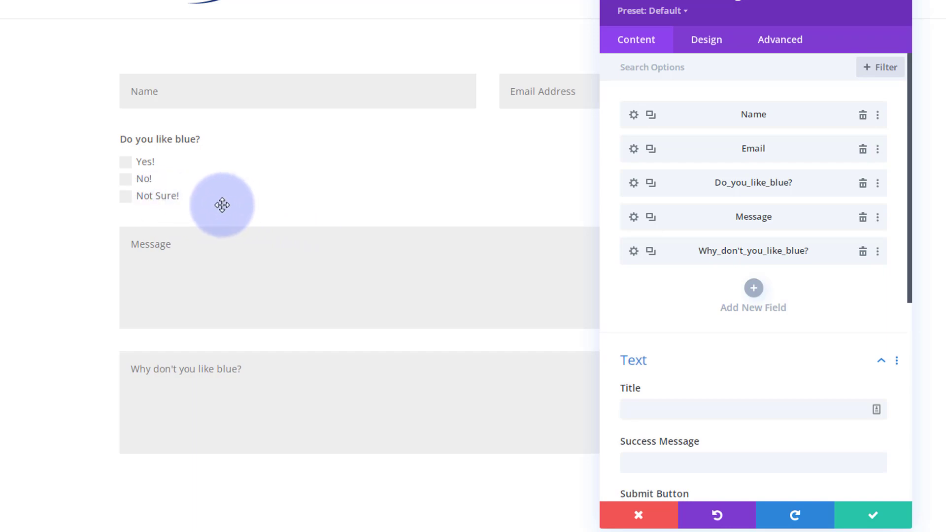
- Add a new field whose Field ID and Title are both 'What color do you like?'
{"action": "left_click", "coordinate": [753, 289]}
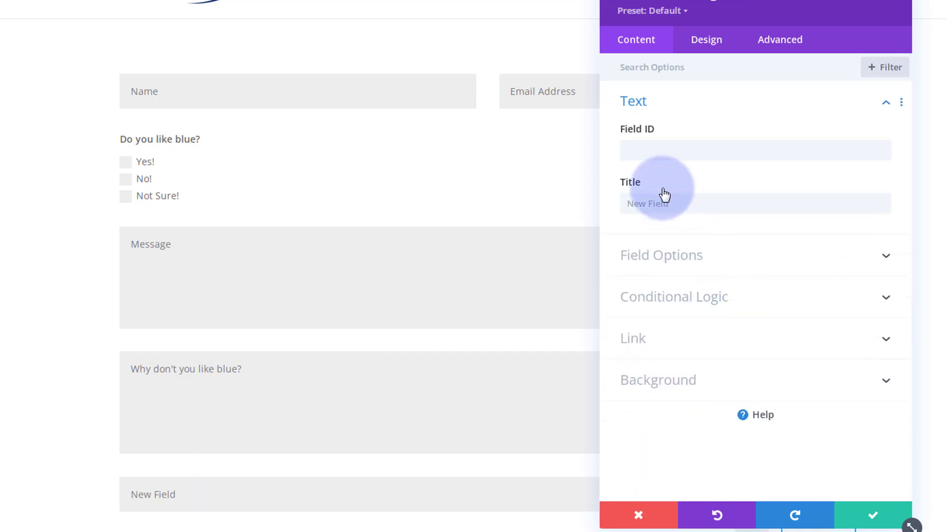
{"action": "left_click", "coordinate": [651, 153]}
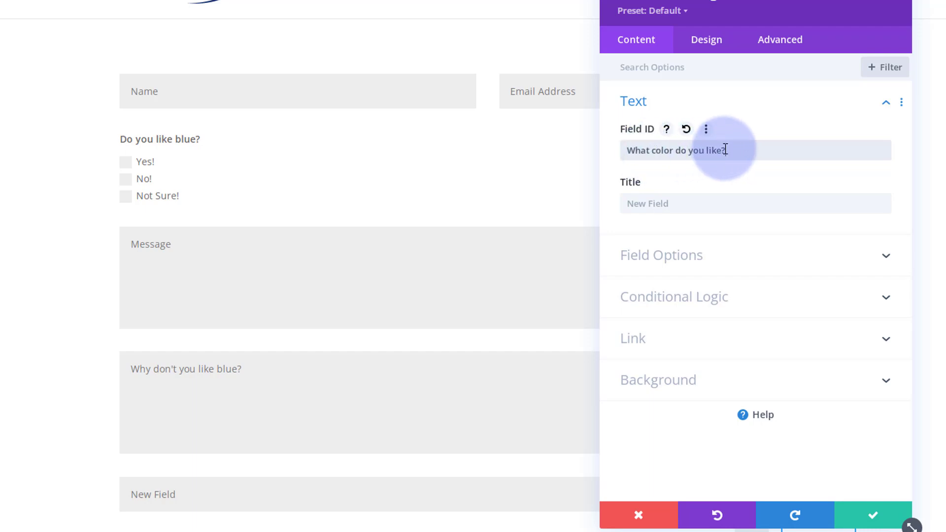
{"action": "left_click_drag", "start_coordinate": [724, 151], "coordinate": [607, 155]}
{"action": "key", "text": "ctrl+c"}
{"action": "left_click", "coordinate": [644, 201]}
{"action": "key", "text": "ctrl+v"}
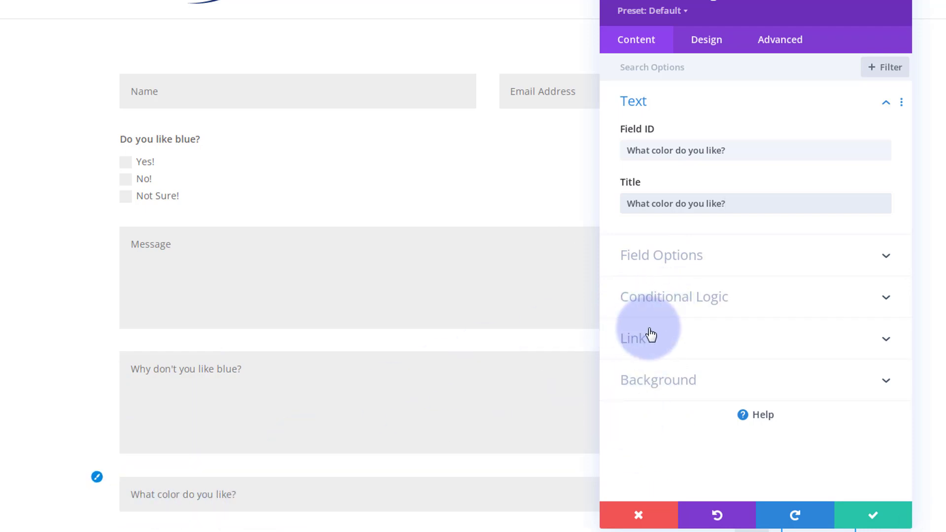
- Enable conditional logic on the colour field: show it when 'Do you like blue?' equals Not Sure!
{"action": "left_click", "coordinate": [708, 298]}
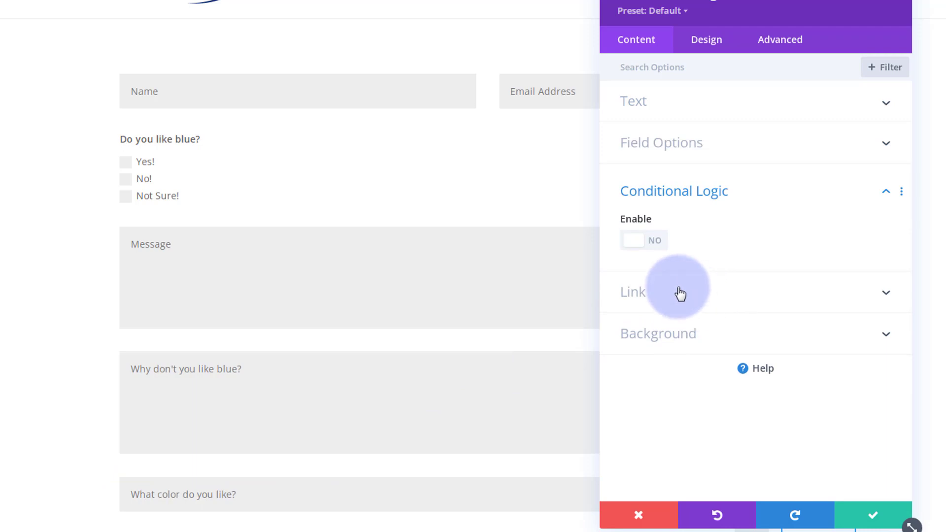
{"action": "left_click", "coordinate": [650, 242]}
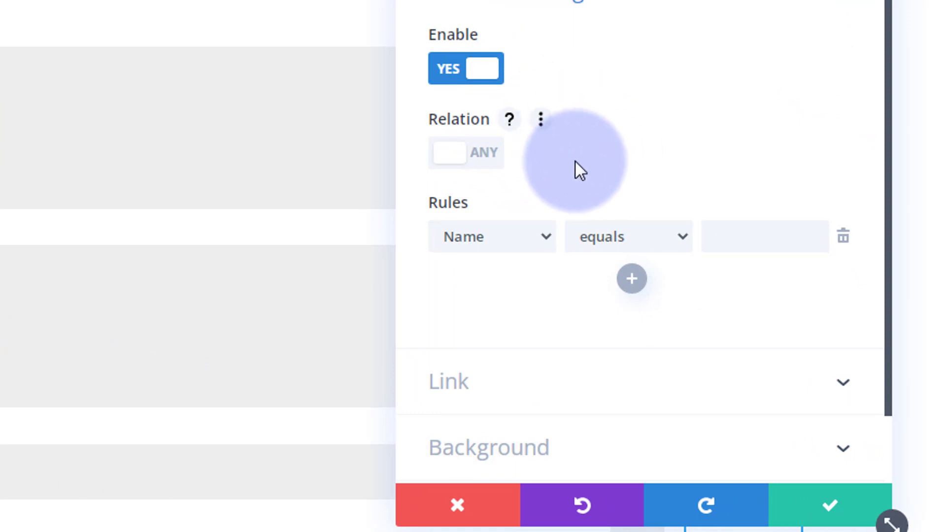
{"action": "left_click", "coordinate": [515, 245]}
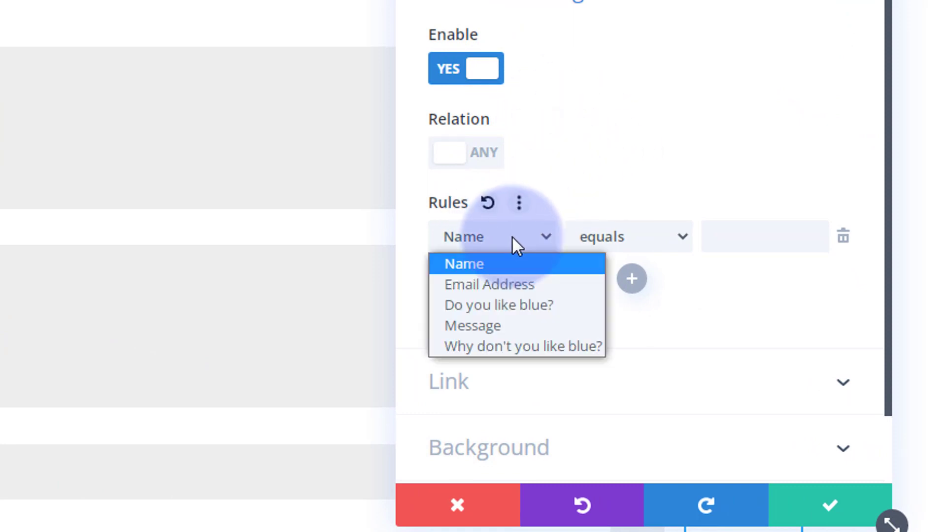
{"action": "left_click", "coordinate": [523, 305]}
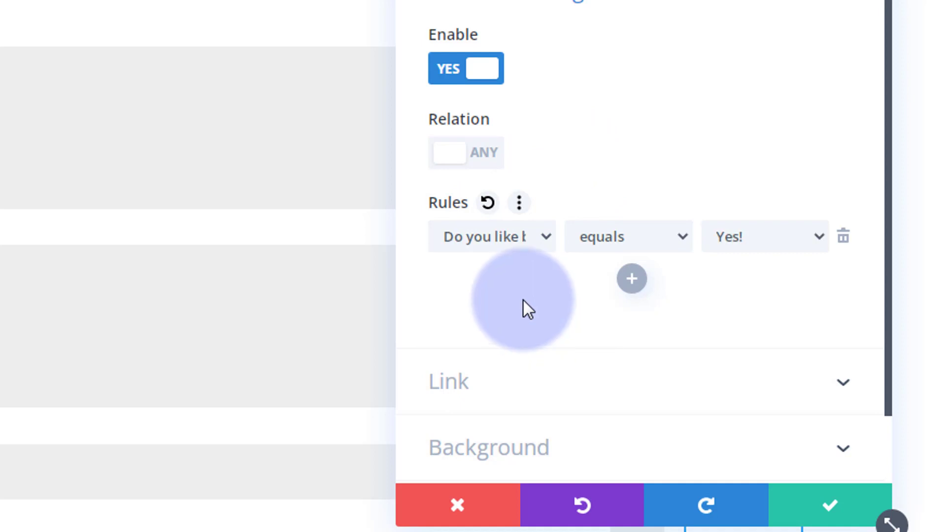
{"action": "left_click", "coordinate": [784, 237]}
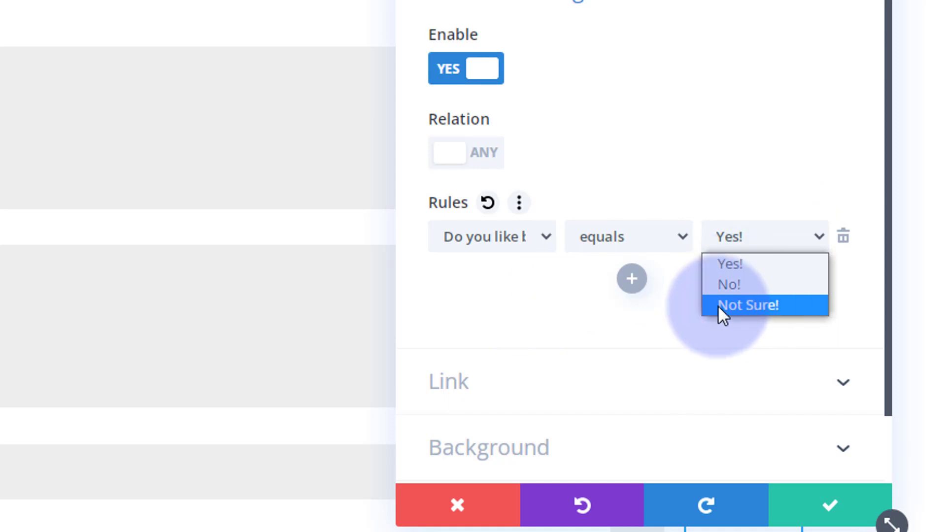
{"action": "left_click", "coordinate": [765, 306]}
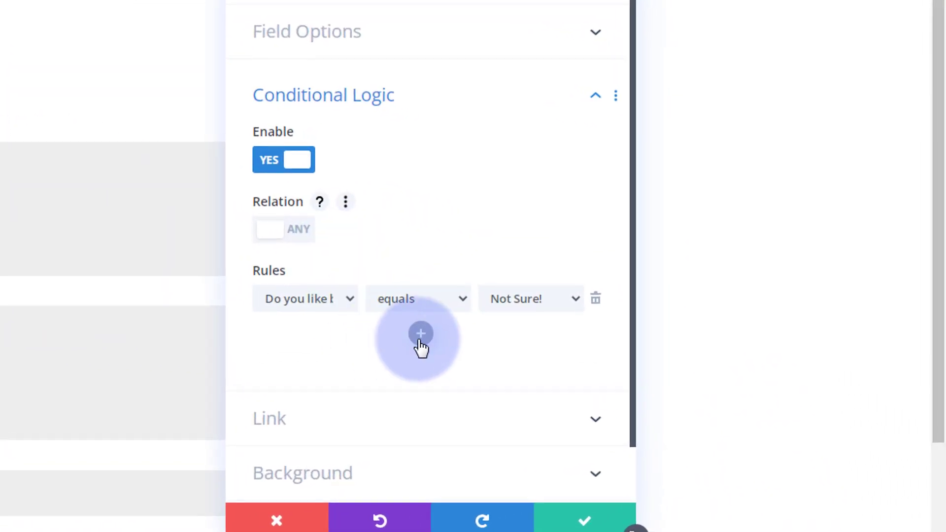
- Add a temporary 'Do you like blue? equals No!' rule, set the relation to ALL, then delete that rule
{"action": "left_click", "coordinate": [632, 346]}
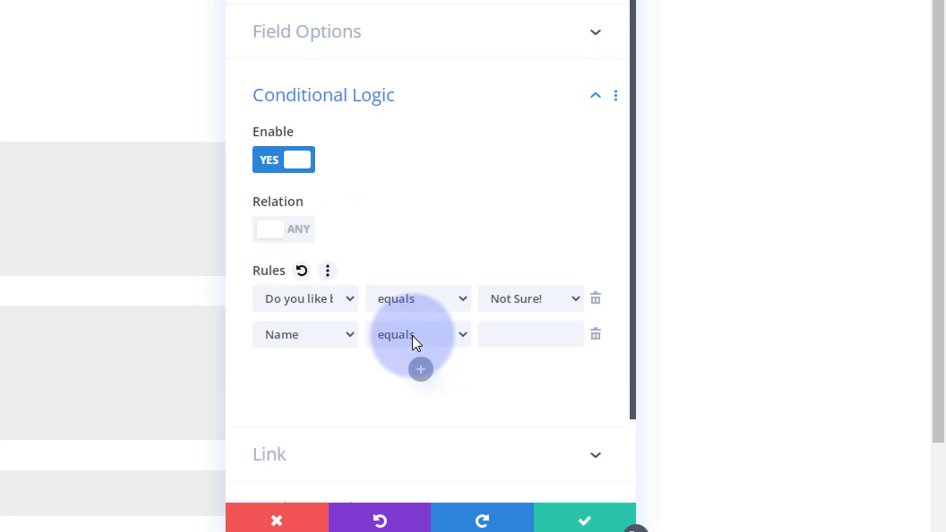
{"action": "left_click", "coordinate": [346, 335]}
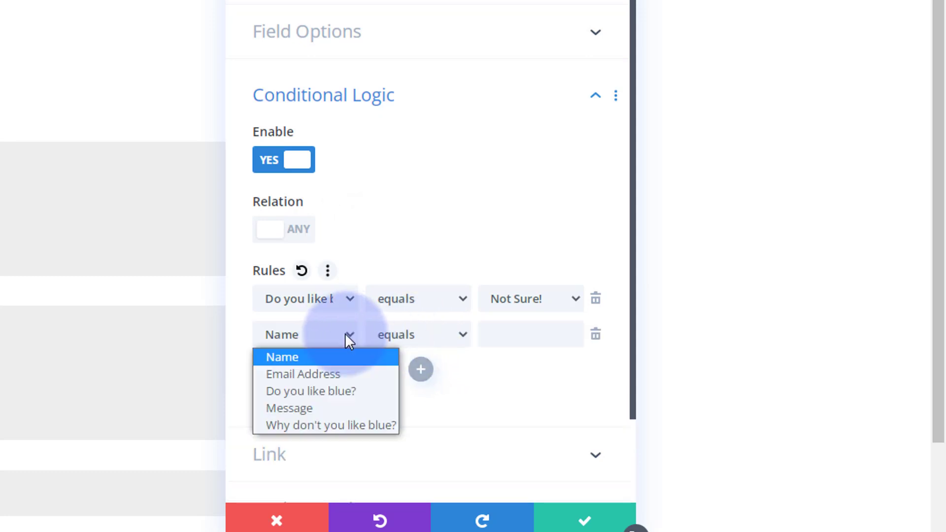
{"action": "left_click", "coordinate": [314, 392]}
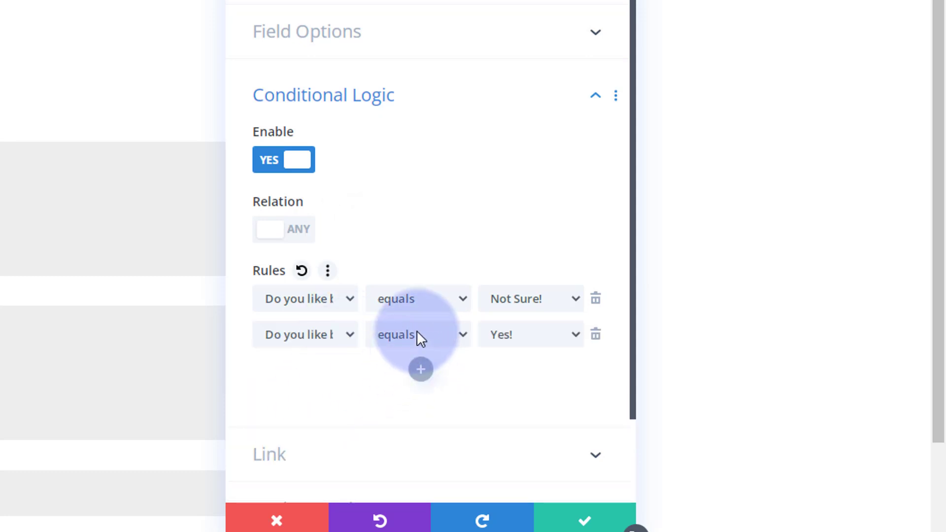
{"action": "left_click", "coordinate": [534, 331]}
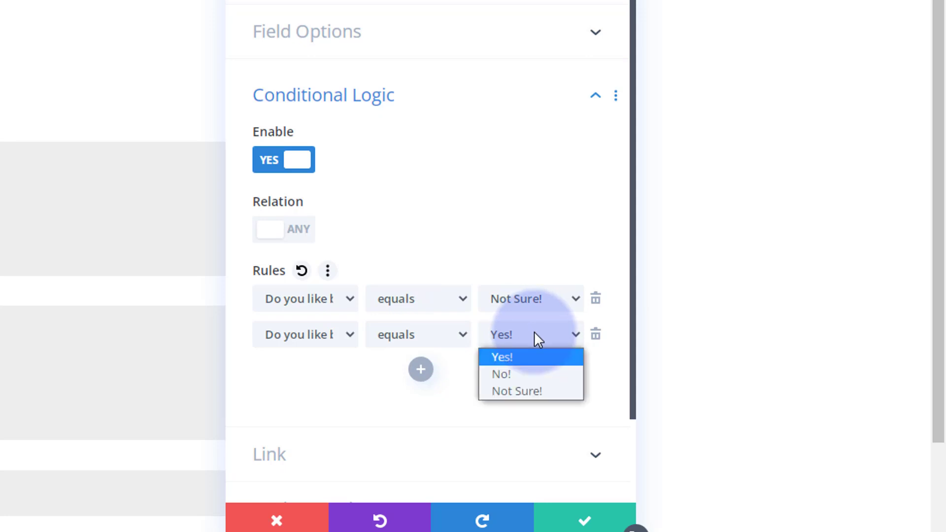
{"action": "left_click", "coordinate": [505, 375]}
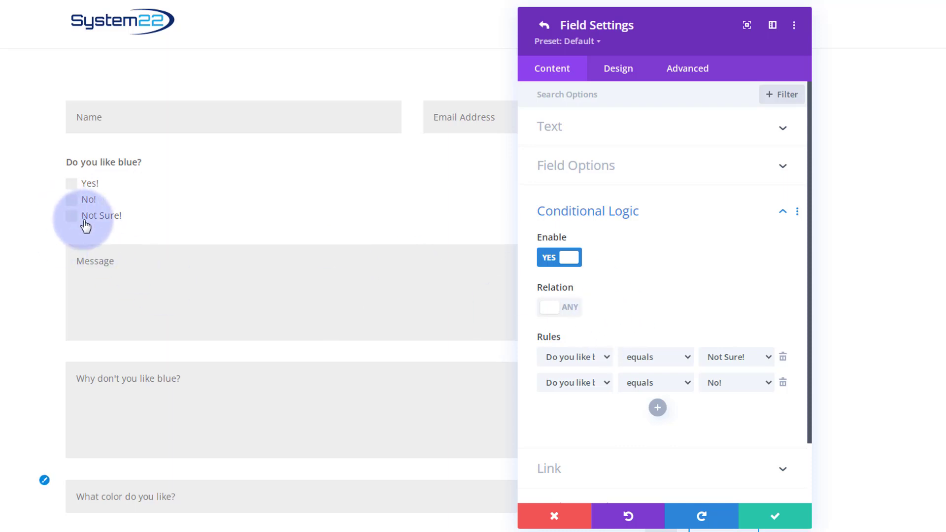
{"action": "left_click", "coordinate": [574, 311]}
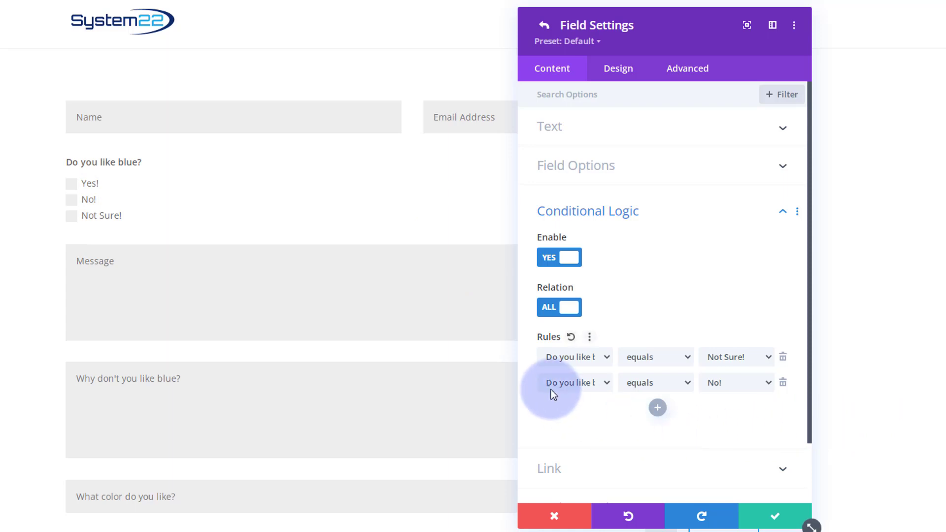
{"action": "left_click", "coordinate": [784, 383]}
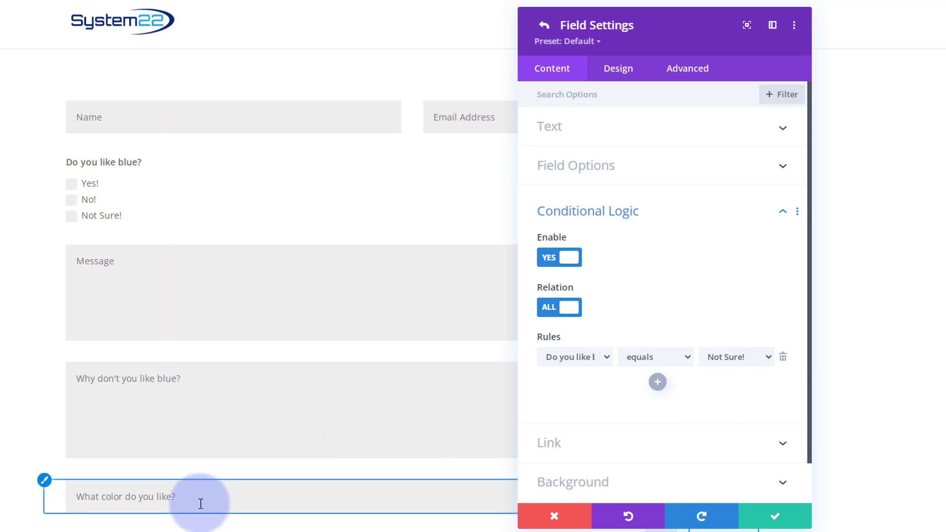
- Save the current field, then enable conditional logic on Why don't you like blue? with rule 'Do you like blue? equals Not Sure!'
{"action": "left_click", "coordinate": [777, 519]}
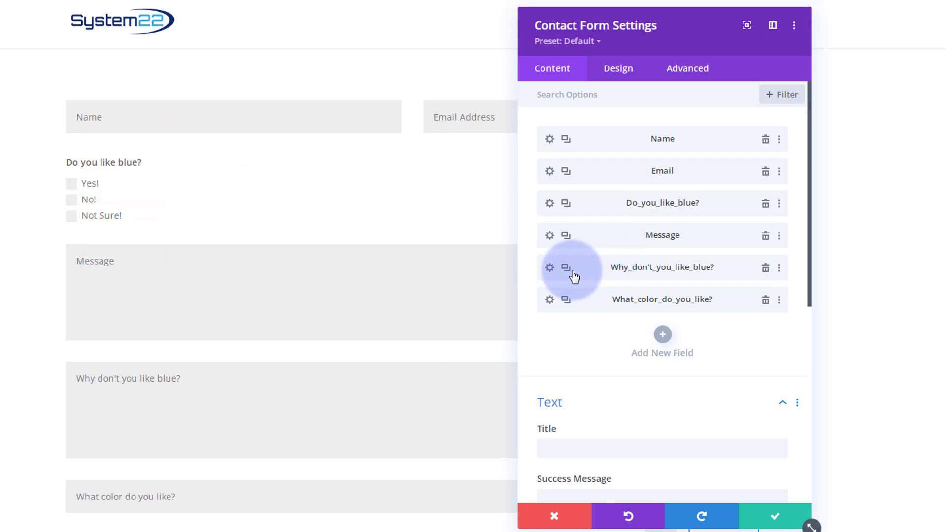
{"action": "left_click", "coordinate": [551, 268]}
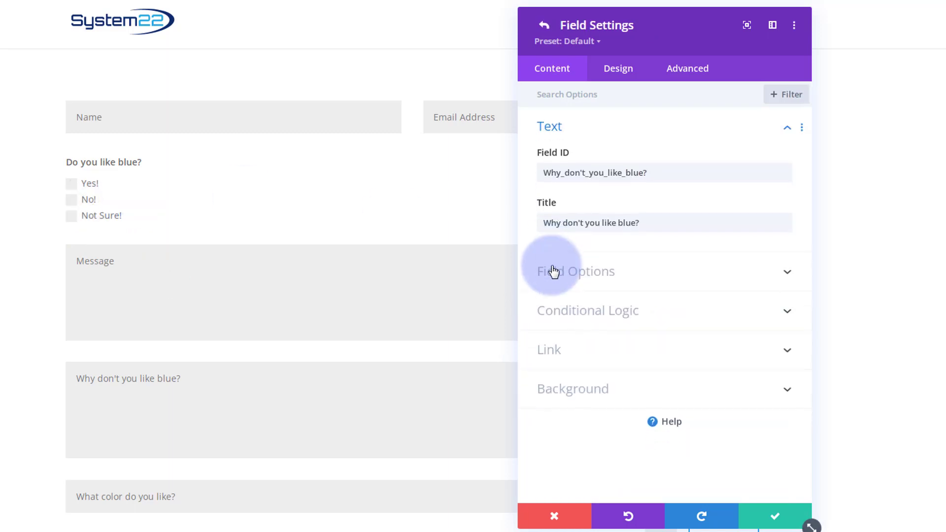
{"action": "left_click", "coordinate": [657, 315]}
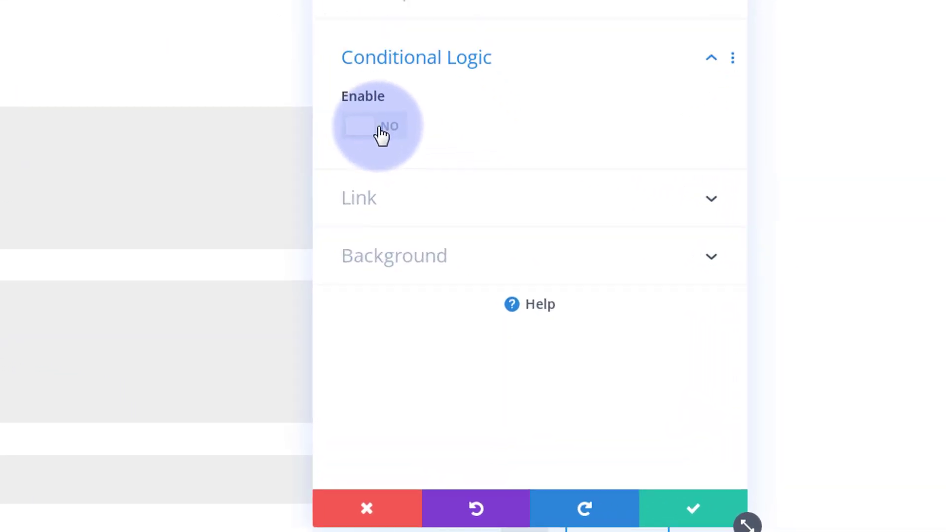
{"action": "left_click", "coordinate": [382, 131]}
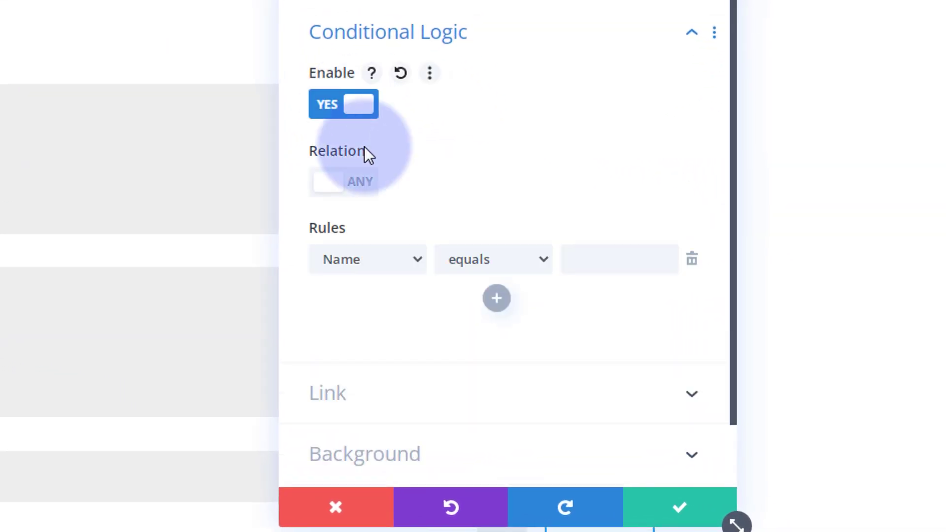
{"action": "left_click", "coordinate": [383, 262]}
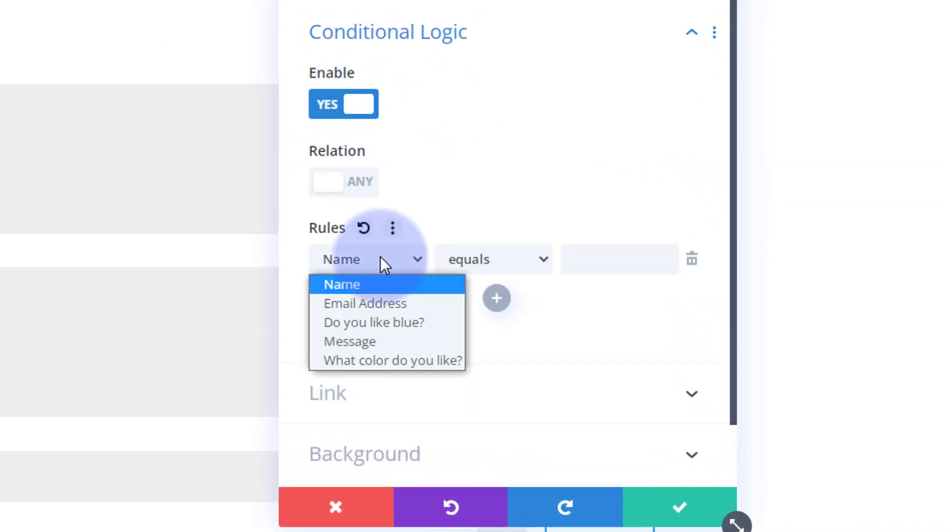
{"action": "left_click", "coordinate": [353, 323]}
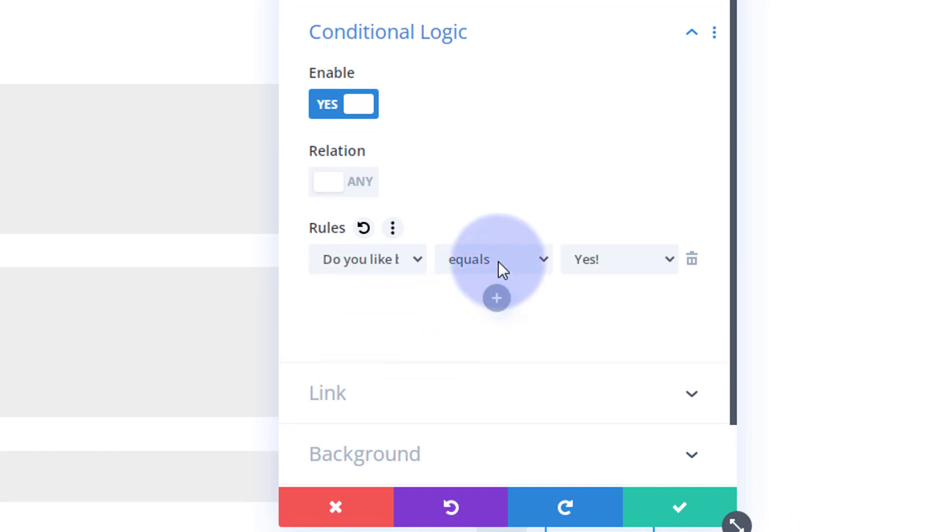
{"action": "left_click", "coordinate": [622, 255]}
{"action": "left_click", "coordinate": [631, 321]}
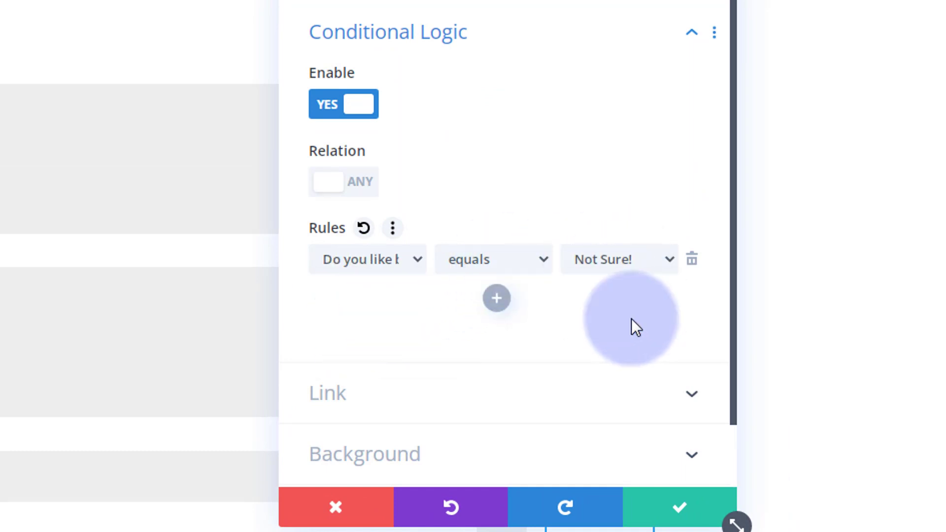
- Save the conditional logic and drag the Message field below What color do you like? to end the form
{"action": "left_click", "coordinate": [687, 511]}
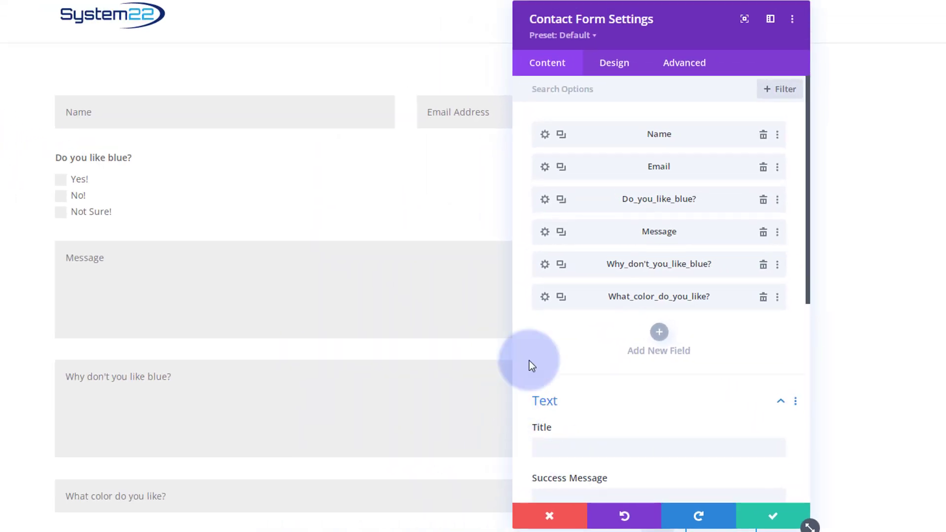
{"action": "left_click_drag", "start_coordinate": [410, 72], "coordinate": [416, 124]}
{"action": "left_click_drag", "start_coordinate": [597, 264], "coordinate": [596, 296]}
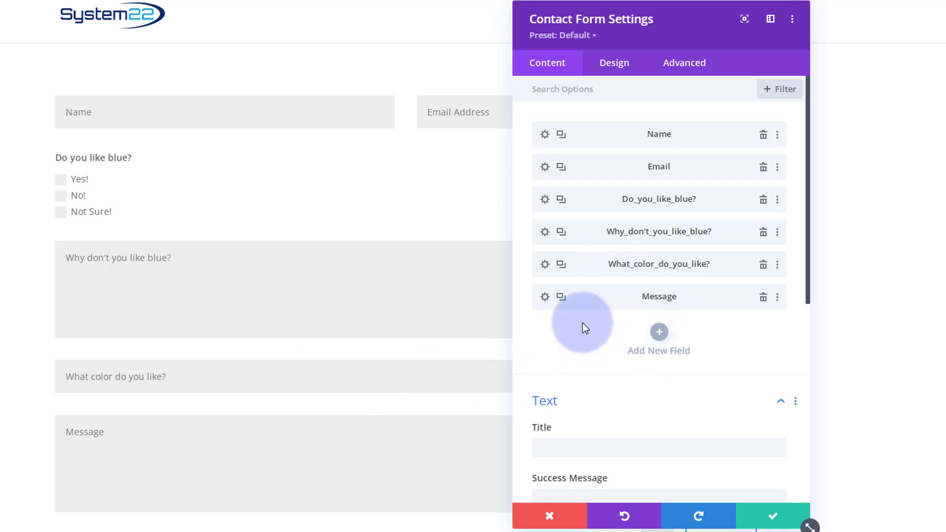
- Inspect the What color do you like? field's conditional logic operators, then save the field settings
{"action": "left_click", "coordinate": [545, 267]}
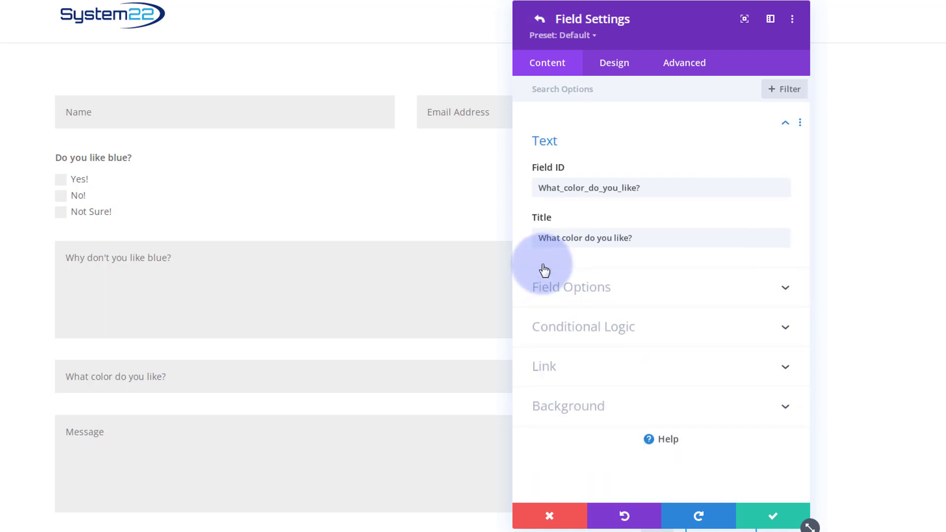
{"action": "left_click", "coordinate": [659, 313]}
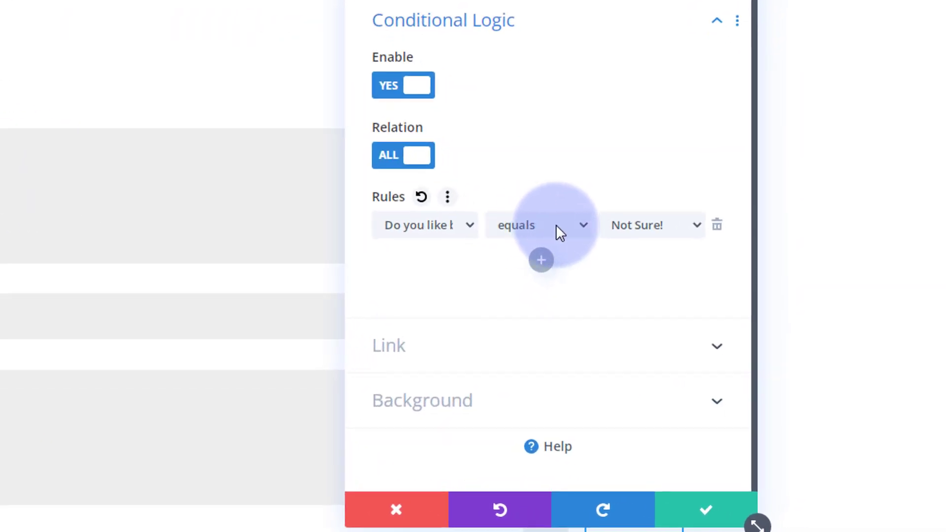
{"action": "left_click", "coordinate": [557, 228]}
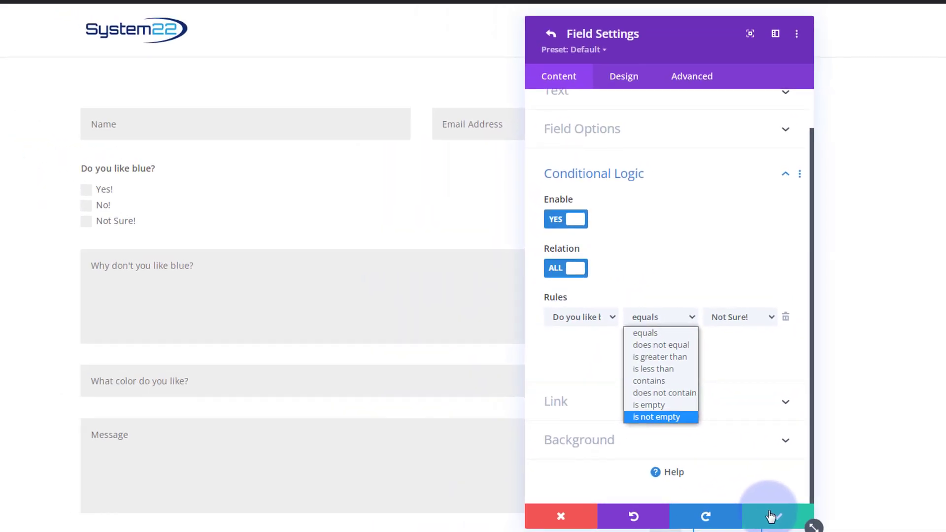
{"action": "left_click", "coordinate": [707, 510]}
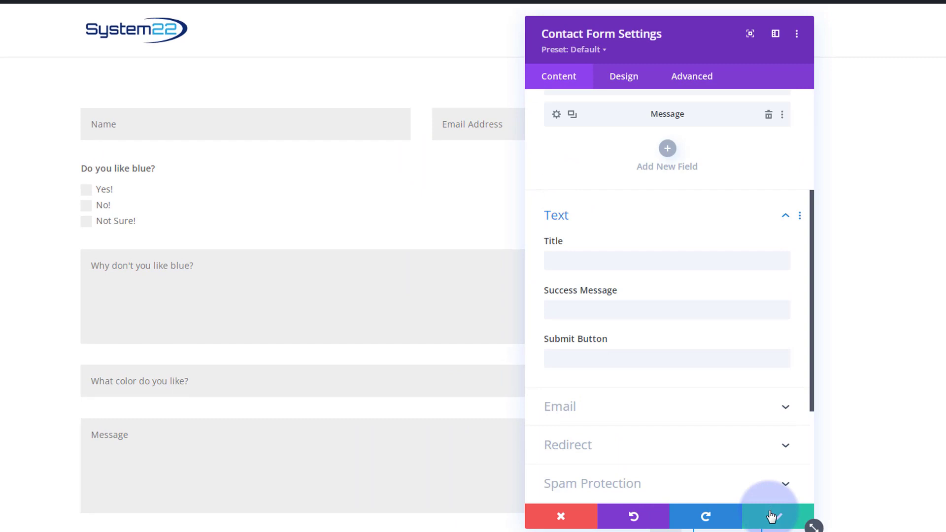
- Close the contact form settings and leave the builder to view the live page
{"action": "left_click", "coordinate": [772, 516]}
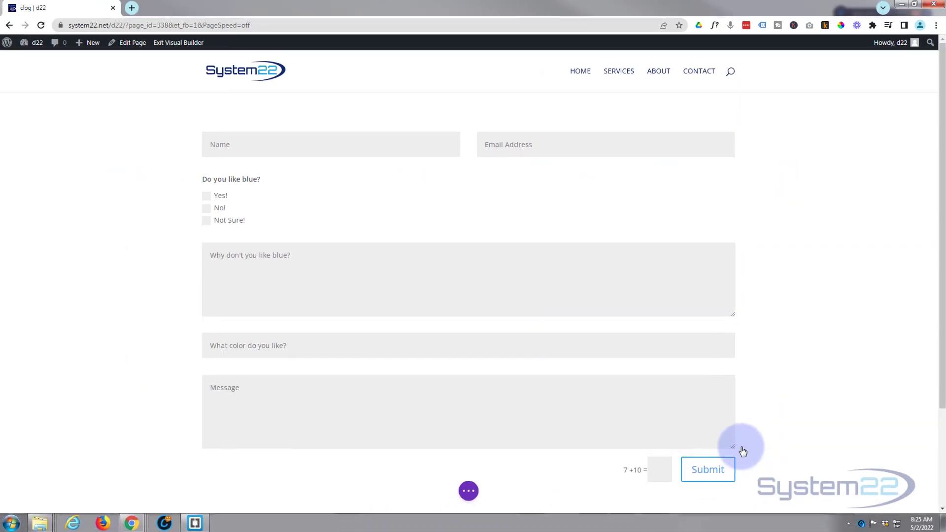
{"action": "left_click", "coordinate": [470, 490]}
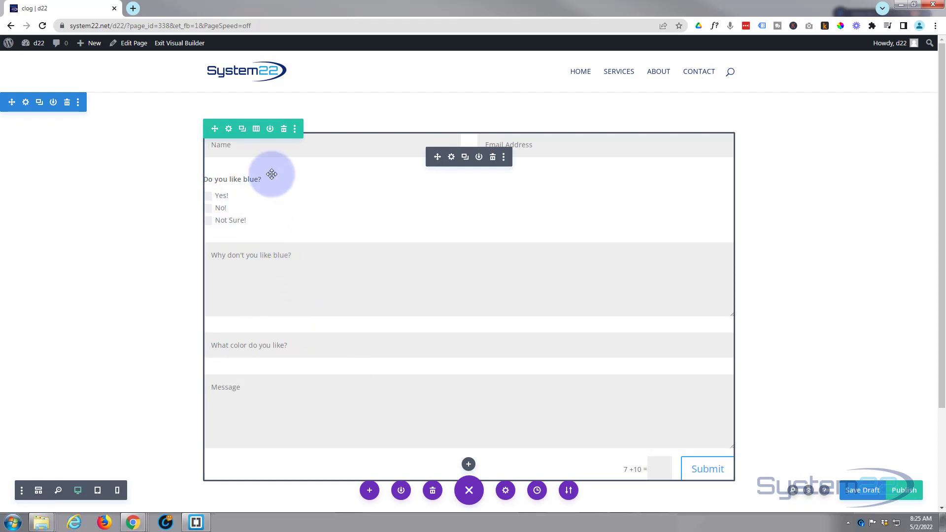
{"action": "left_click", "coordinate": [178, 44]}
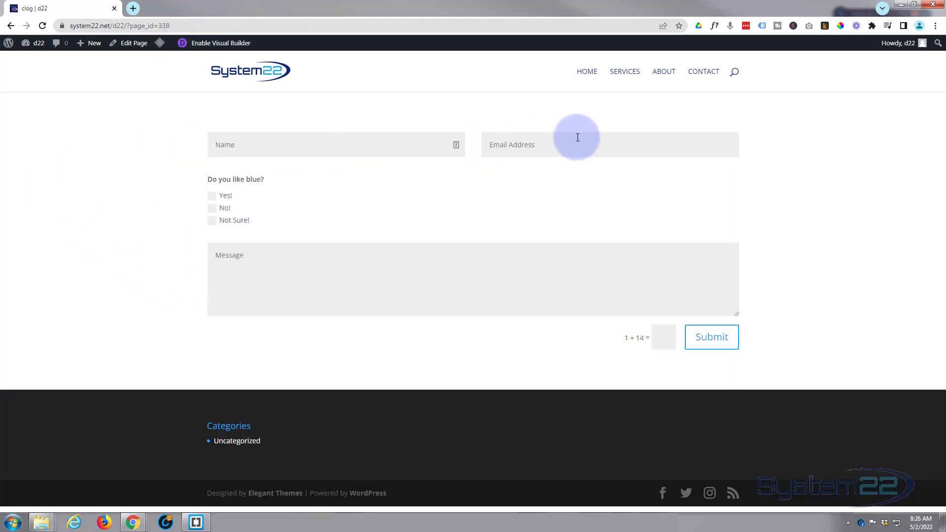
- Test the live form by toggling No!, then ticking Not Sure! and clicking into the revealed colour question
{"action": "left_click", "coordinate": [212, 209]}
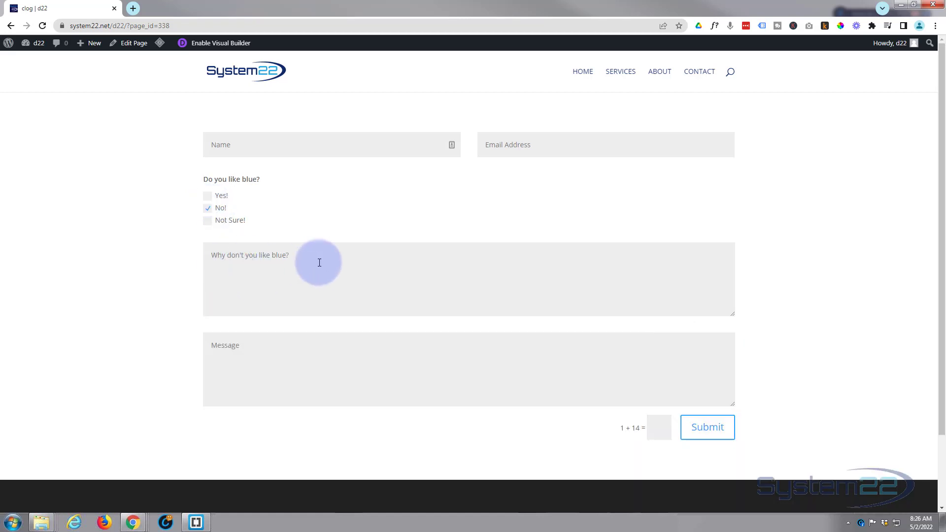
{"action": "left_click", "coordinate": [208, 209]}
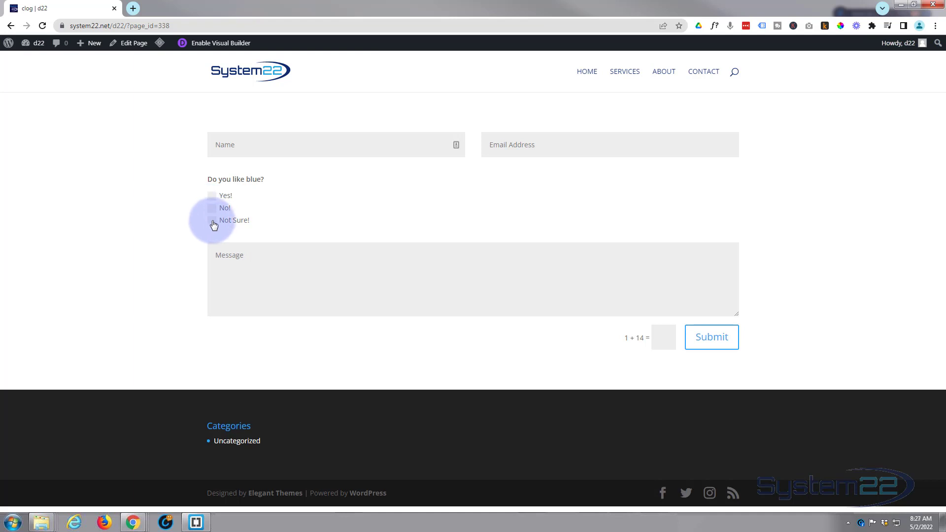
{"action": "left_click", "coordinate": [212, 221]}
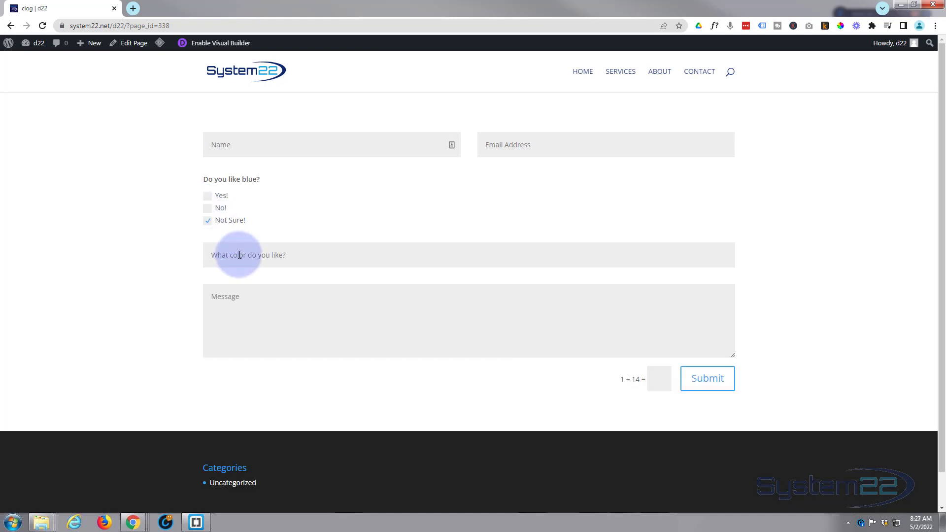
{"action": "left_click", "coordinate": [211, 255]}
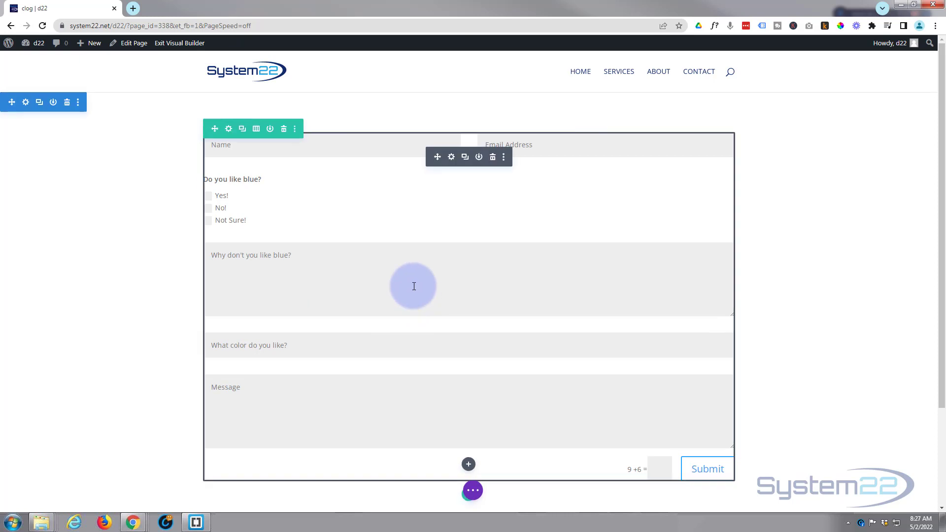
- Set the What color do you like? field to Maximum Length 15, Required NO, and Letters Only symbols
{"action": "left_click", "coordinate": [452, 159]}
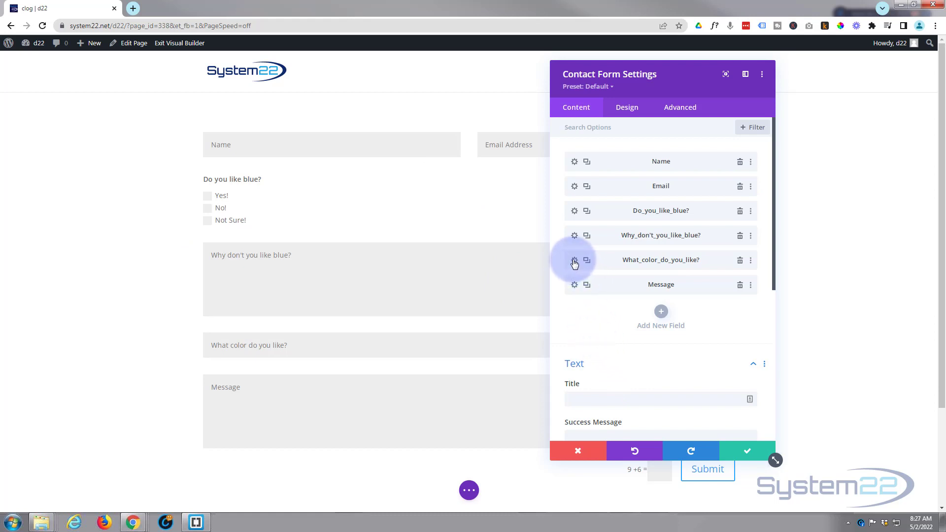
{"action": "left_click", "coordinate": [574, 261]}
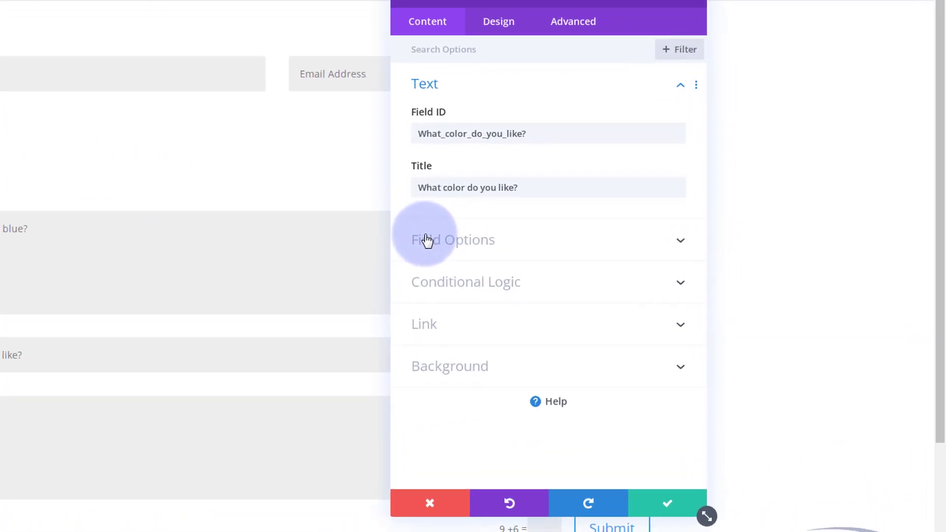
{"action": "left_click", "coordinate": [597, 261]}
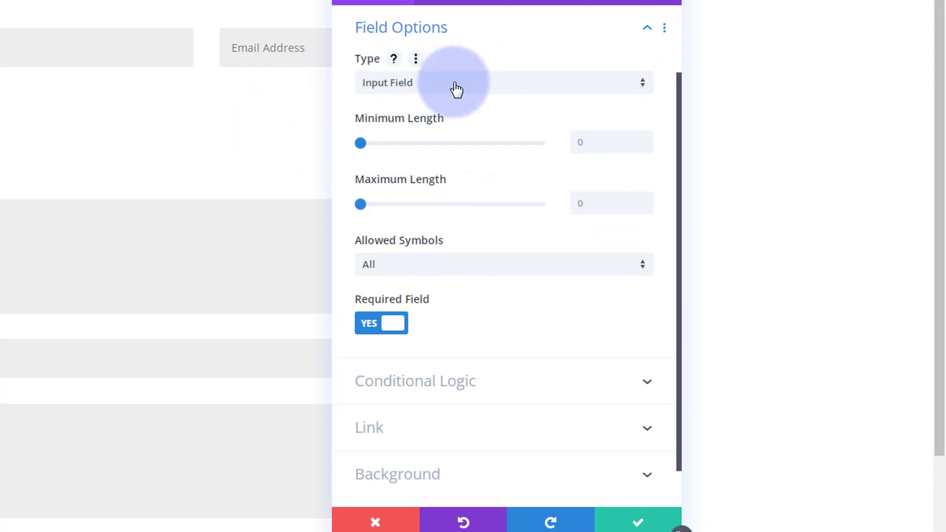
{"action": "left_click", "coordinate": [533, 89]}
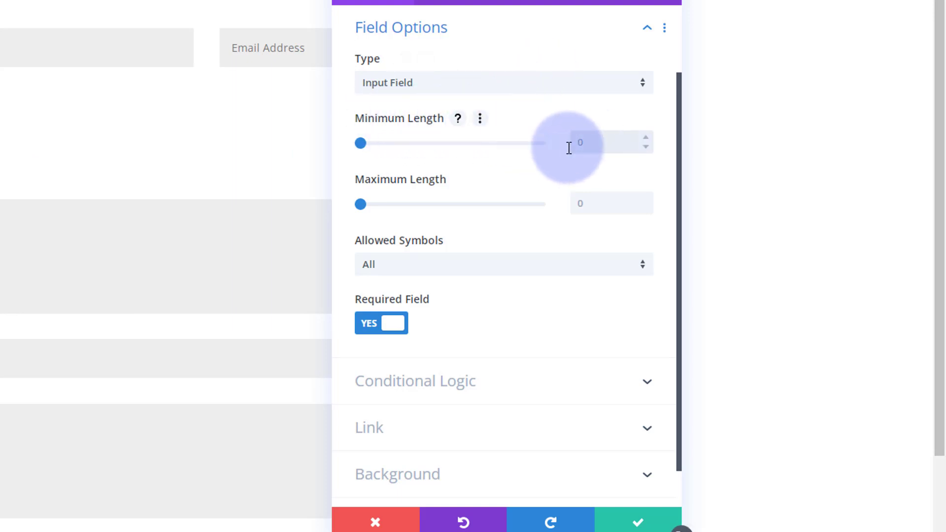
{"action": "left_click", "coordinate": [578, 199]}
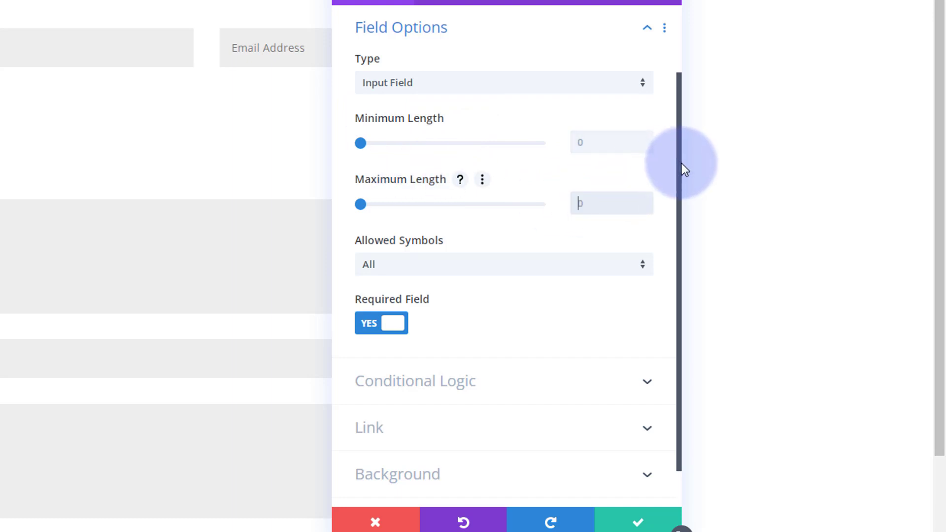
{"action": "type", "text": "15"}
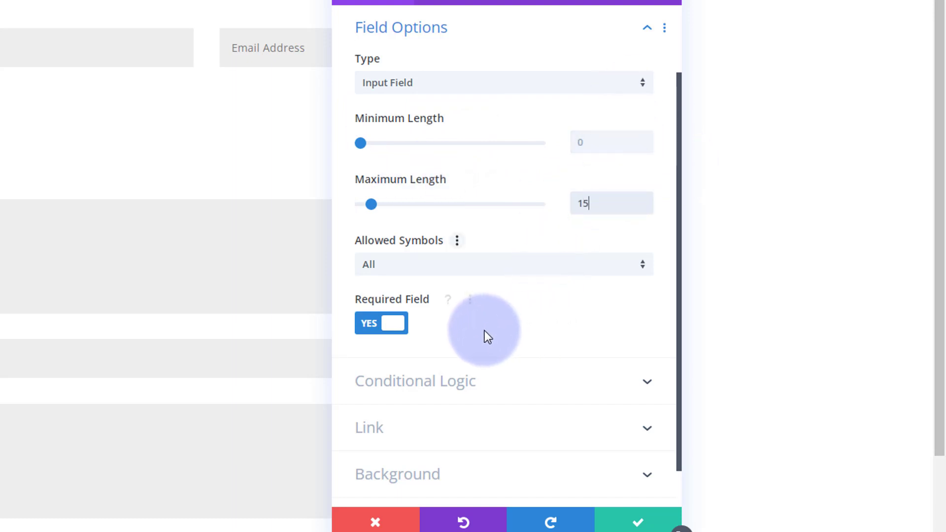
{"action": "left_click", "coordinate": [372, 326]}
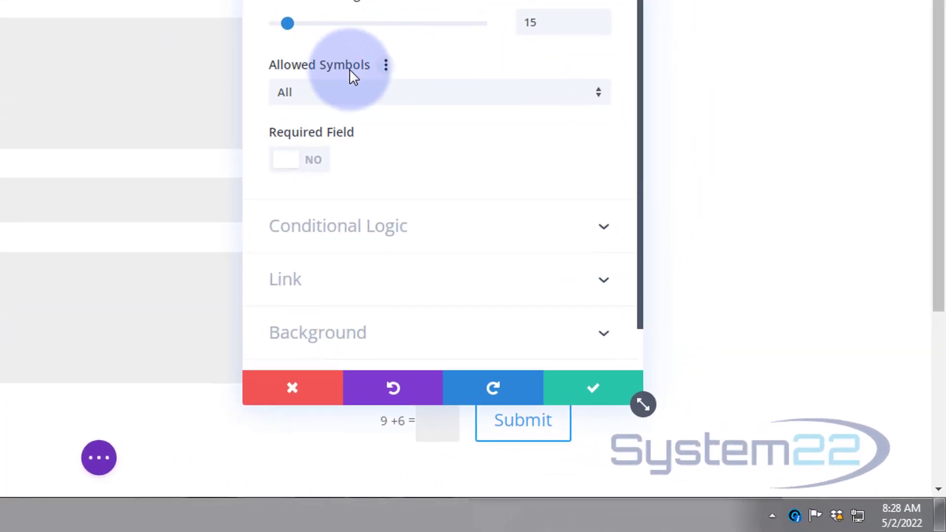
{"action": "left_click", "coordinate": [371, 100]}
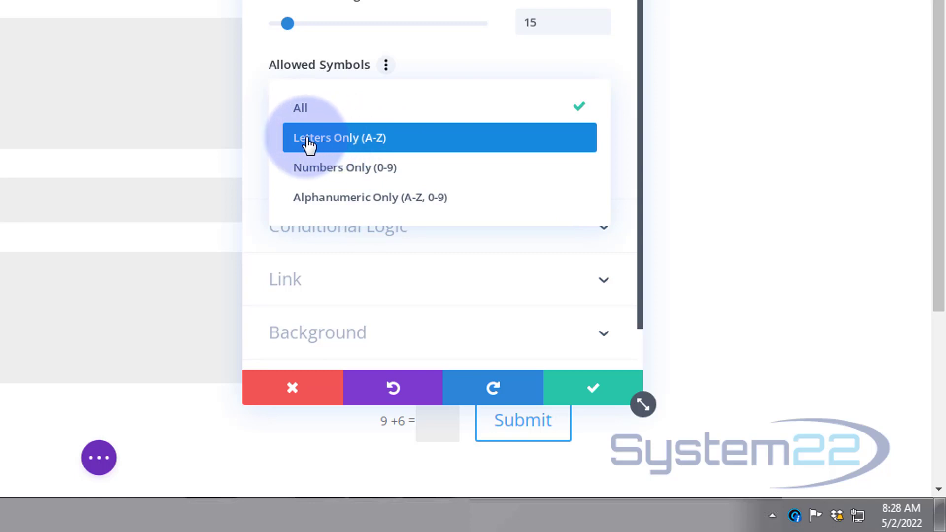
{"action": "left_click", "coordinate": [325, 143]}
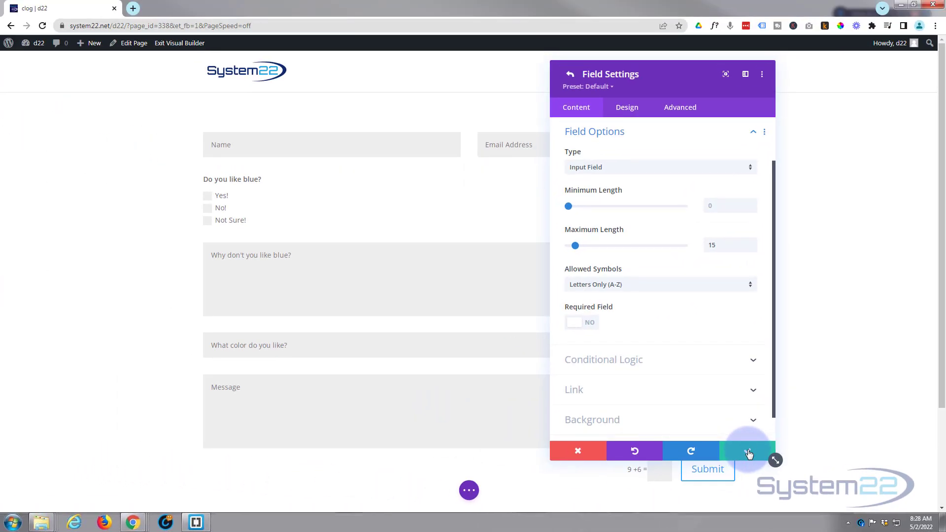
- Close the field and contact form settings, save the page as a draft, and exit the Visual Builder
{"action": "left_click", "coordinate": [593, 388]}
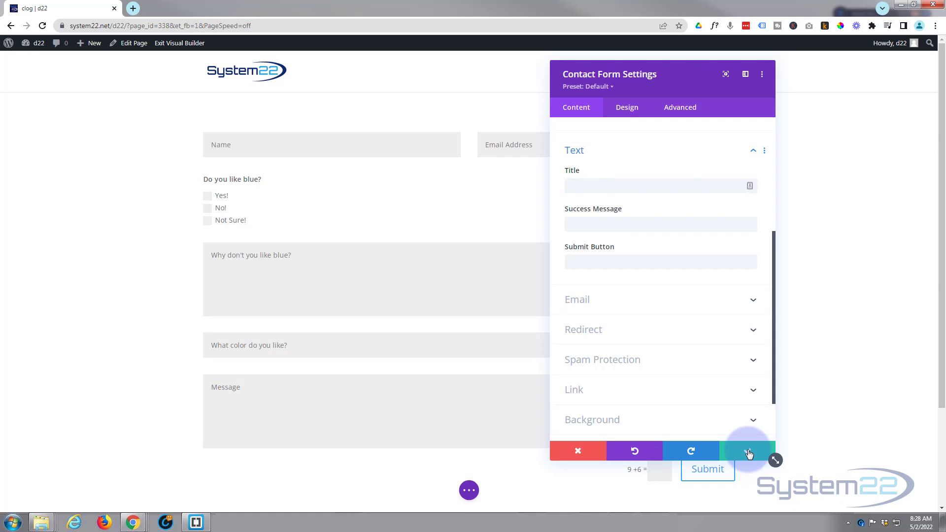
{"action": "left_click", "coordinate": [469, 491]}
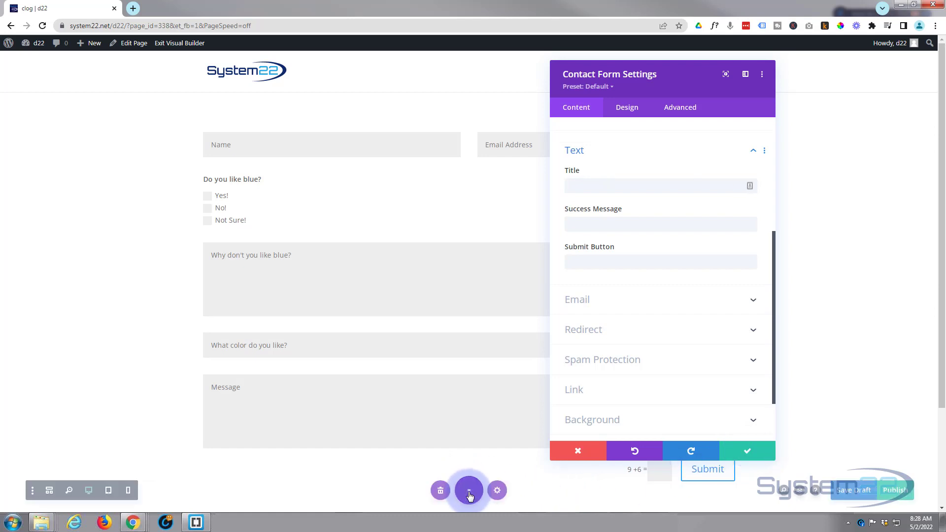
{"action": "left_click", "coordinate": [739, 452]}
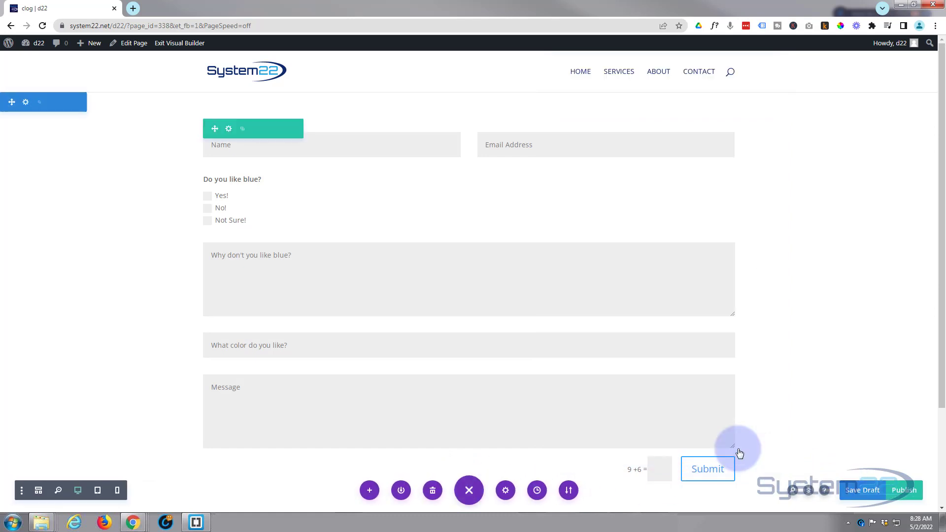
{"action": "left_click", "coordinate": [861, 497]}
{"action": "left_click", "coordinate": [161, 43]}
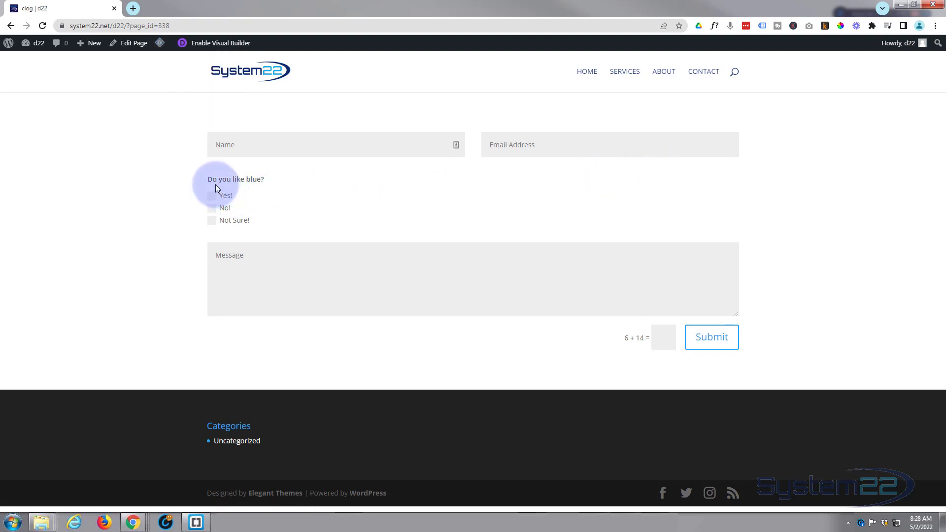
{"action": "left_click", "coordinate": [213, 209]}
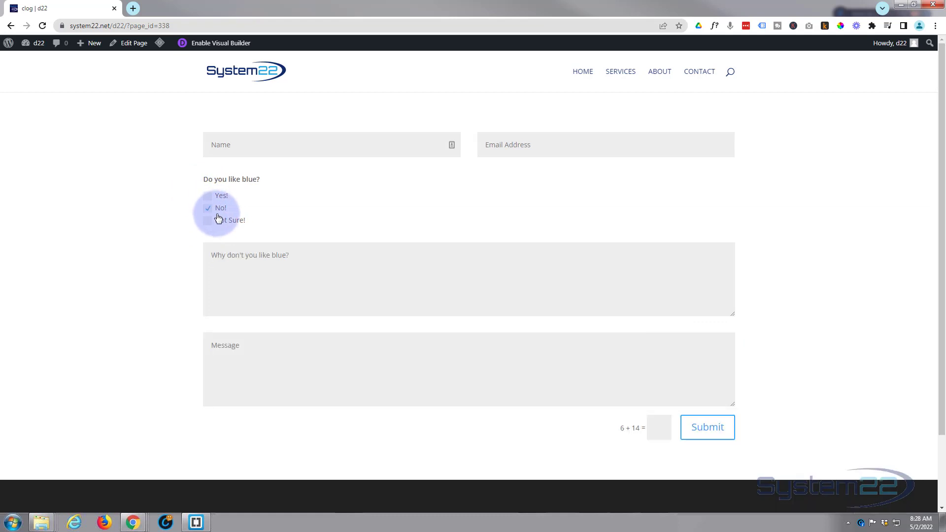
{"action": "left_click", "coordinate": [207, 209]}
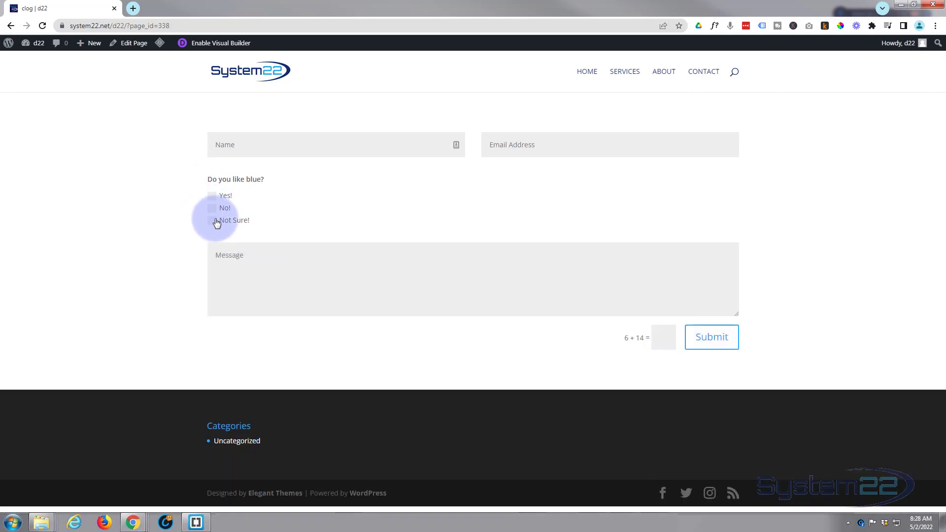
{"action": "left_click", "coordinate": [209, 220]}
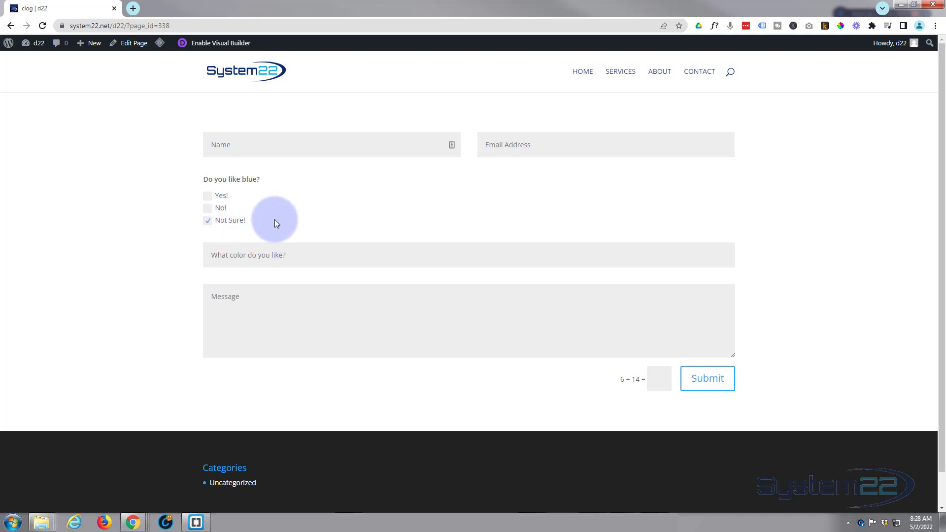
{"action": "left_click", "coordinate": [207, 221]}
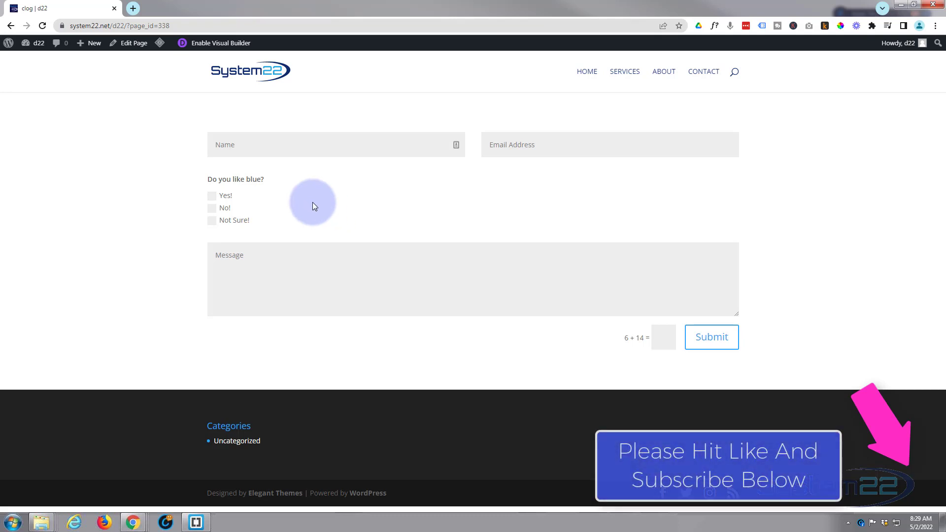
{"action": "left_click", "coordinate": [212, 209]}
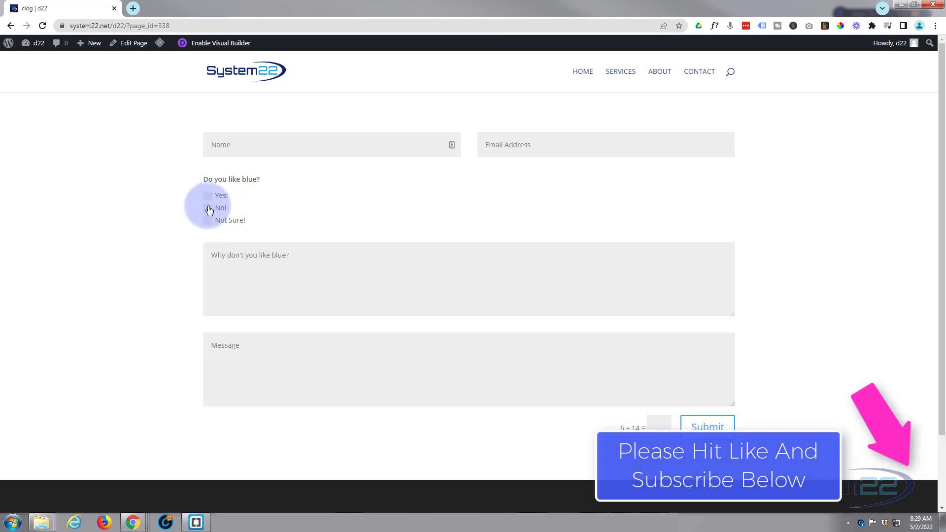
{"action": "left_click", "coordinate": [208, 208]}
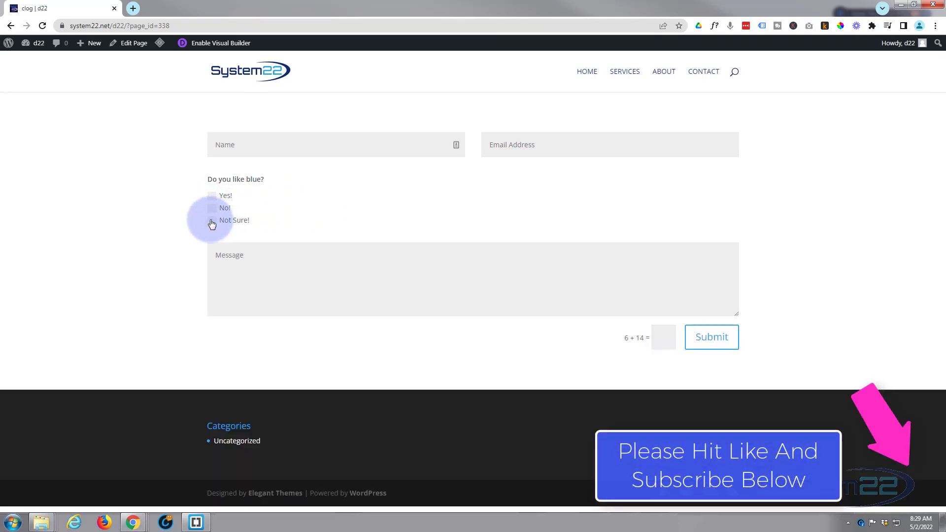
{"action": "left_click", "coordinate": [212, 221]}
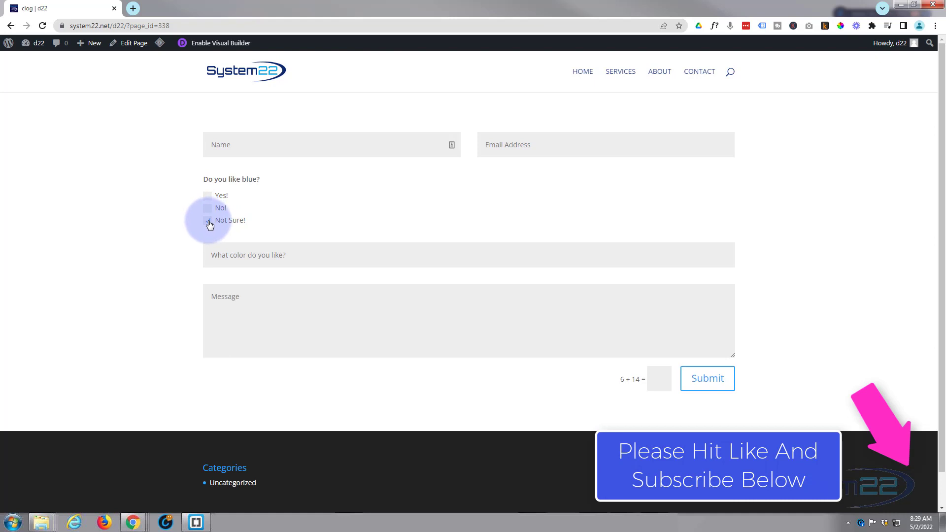
{"action": "left_click", "coordinate": [210, 224]}
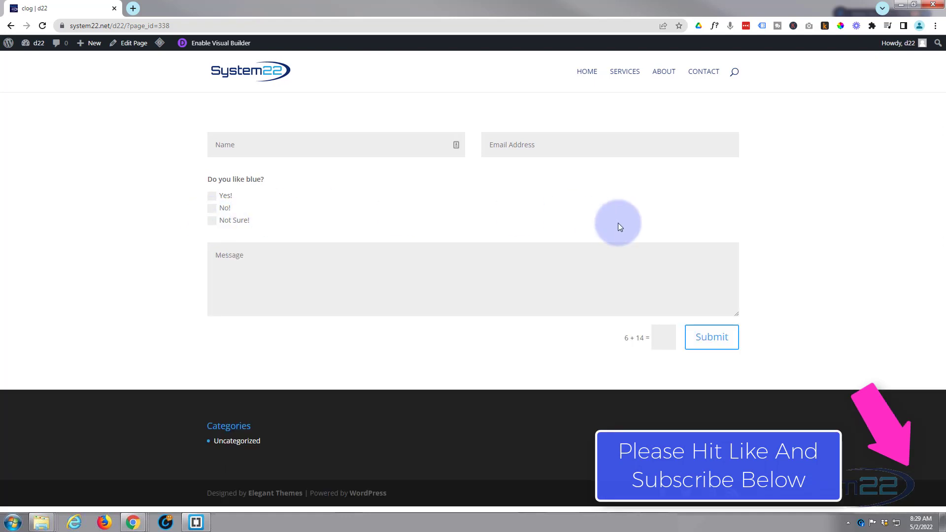